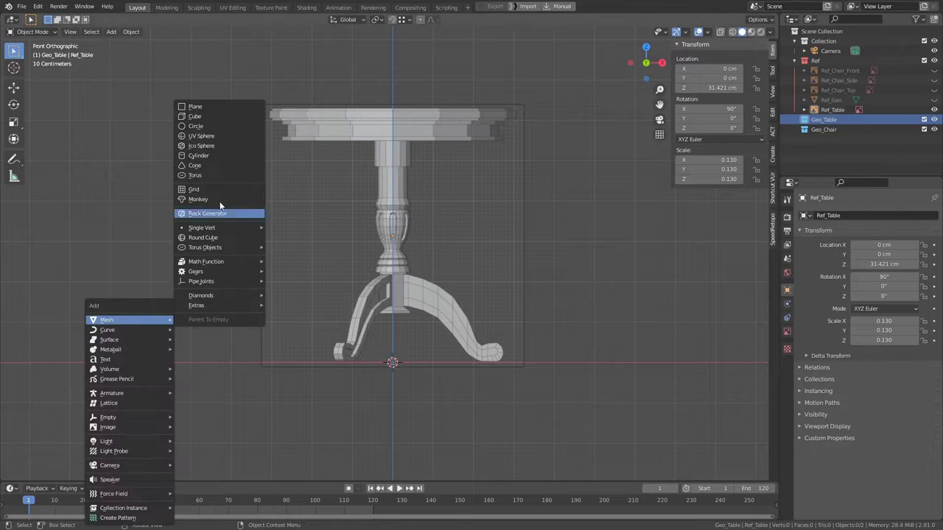
Add a 30 cm circle for the tabletop and extrude its first rim ring
click(184, 126)
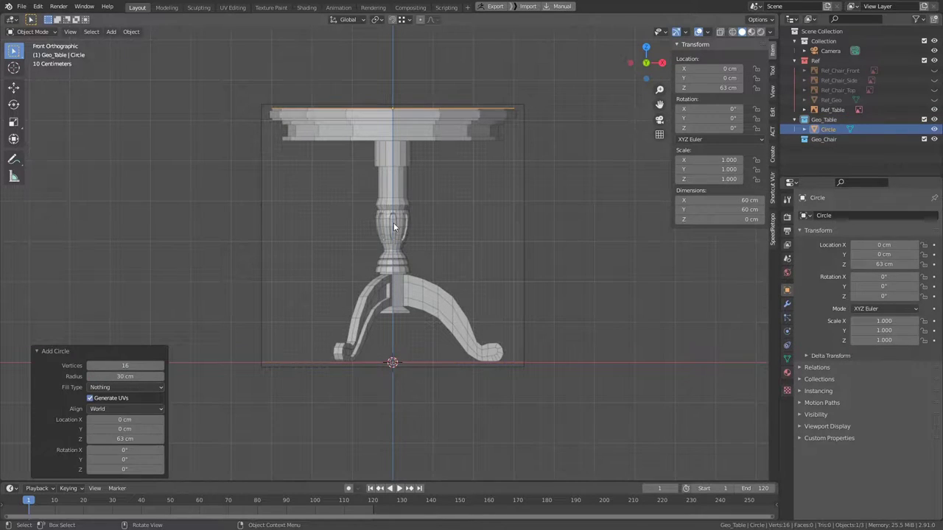
key(Tab)
key(KP_Decimal)
right_click(549, 260)
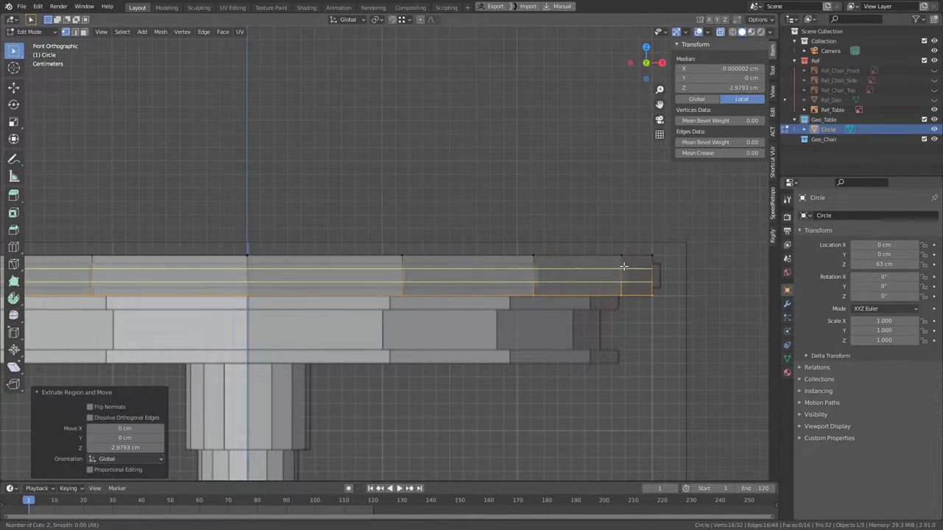
key(s)
right_click(631, 279)
middle_drag(638, 280, 516, 221)
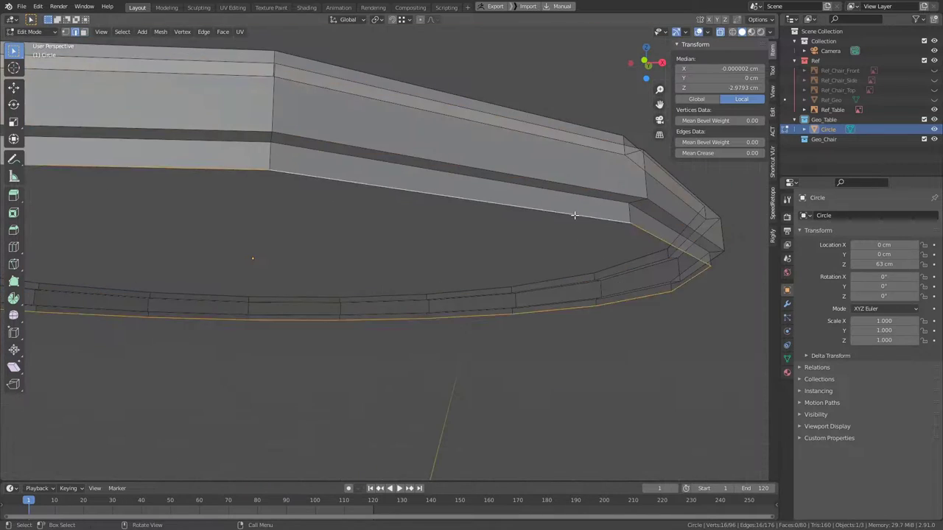
key(KP_1)
Extrude and scale further rings to step the rim, then extrude it straight down
key(e)
key(s)
click(626, 227)
key(s)
click(644, 278)
key(e)
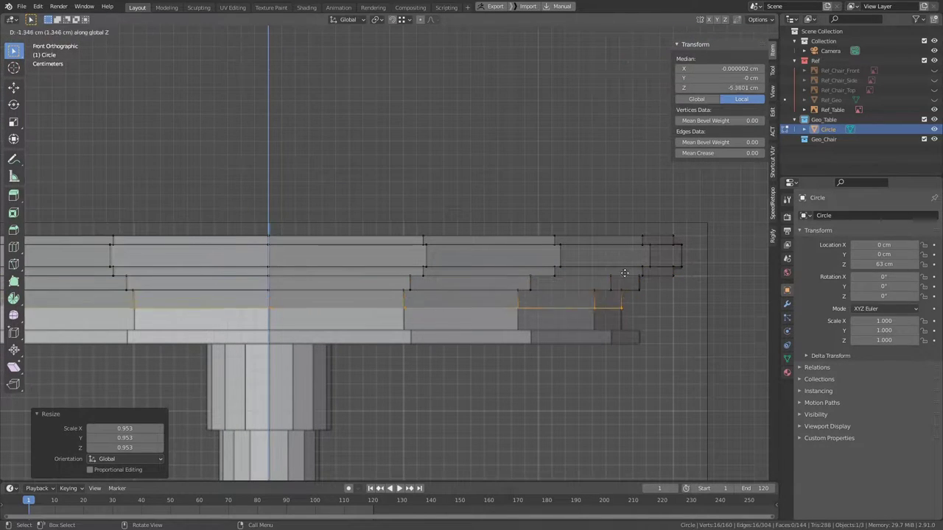
click(589, 213)
Grid-fill the tabletop's open top, then add a 5 cm stem circle beneath it
middle_drag(589, 213, 412, 353)
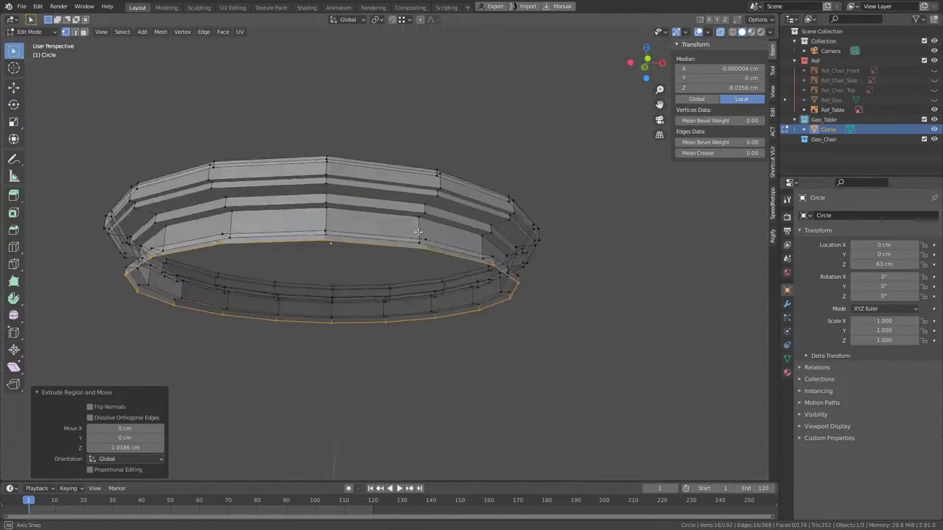
key(ctrl+f)
click(391, 396)
key(ctrl+f)
click(354, 329)
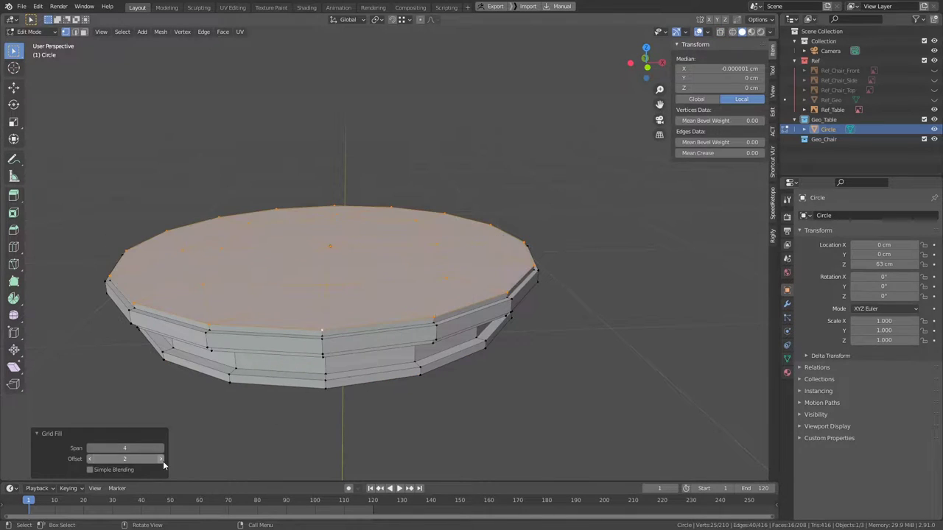
middle_drag(162, 461, 442, 265)
key(Tab)
key(KP_1)
key(shift+a)
click(416, 285)
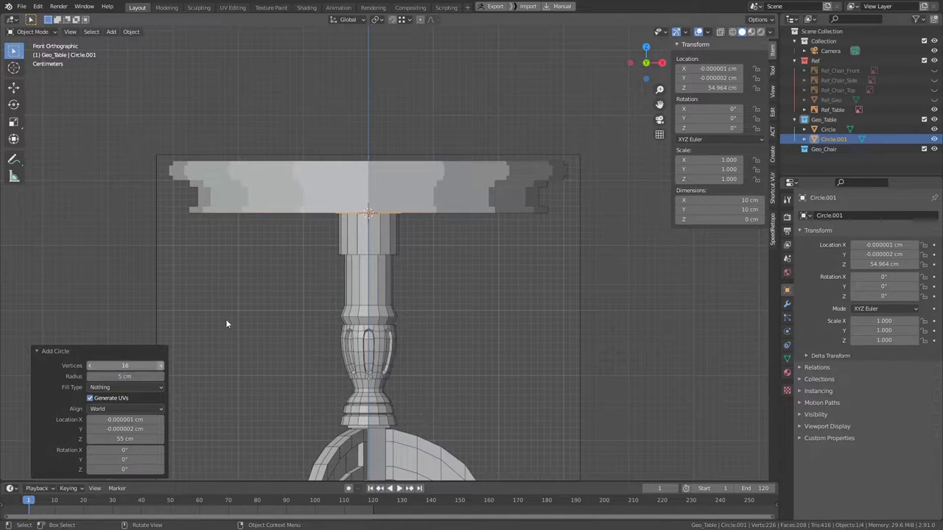
Extrude the 5 cm circle down twice into the upper column with a flared collar
scroll(226, 324, up, 5)
key(Tab)
key(e)
click(480, 257)
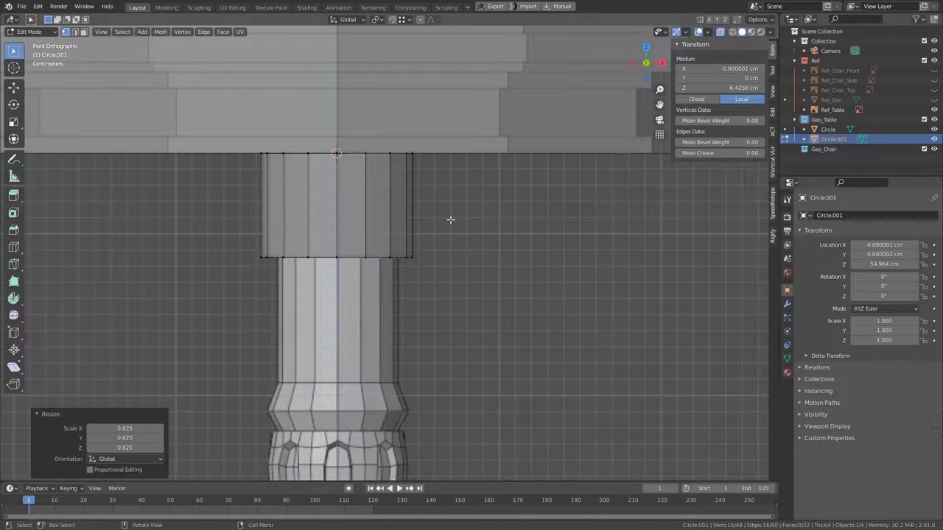
key(e)
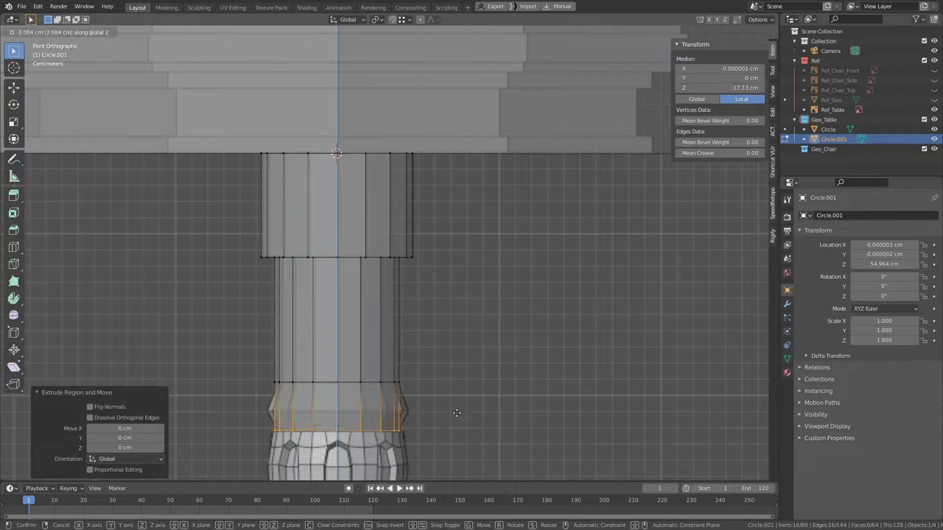
click(454, 394)
Isolate the stem piece and grid-fill its open end
key(KP_Divide)
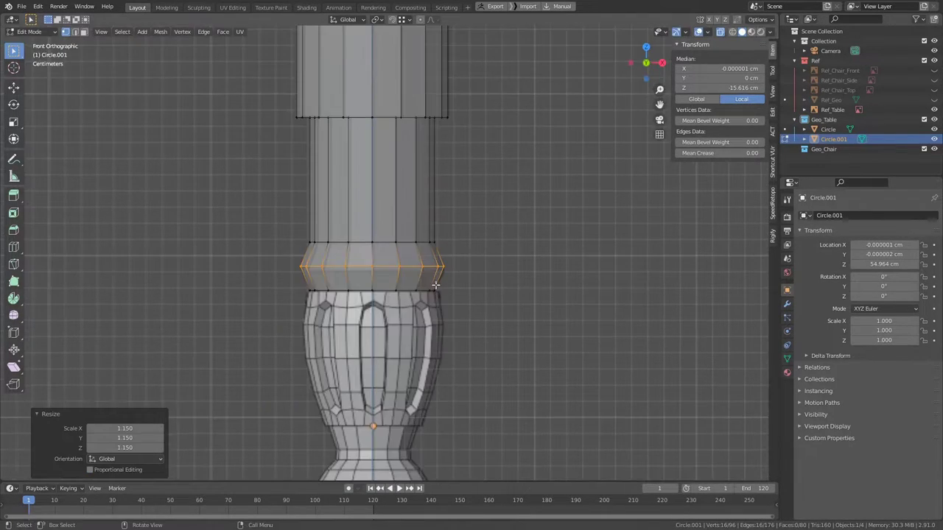
mouse_move(454, 394)
middle_down()
mouse_move(405, 325)
mouse_move(436, 172)
middle_up()
key(ctrl+f)
middle_drag(252, 419, 332, 295)
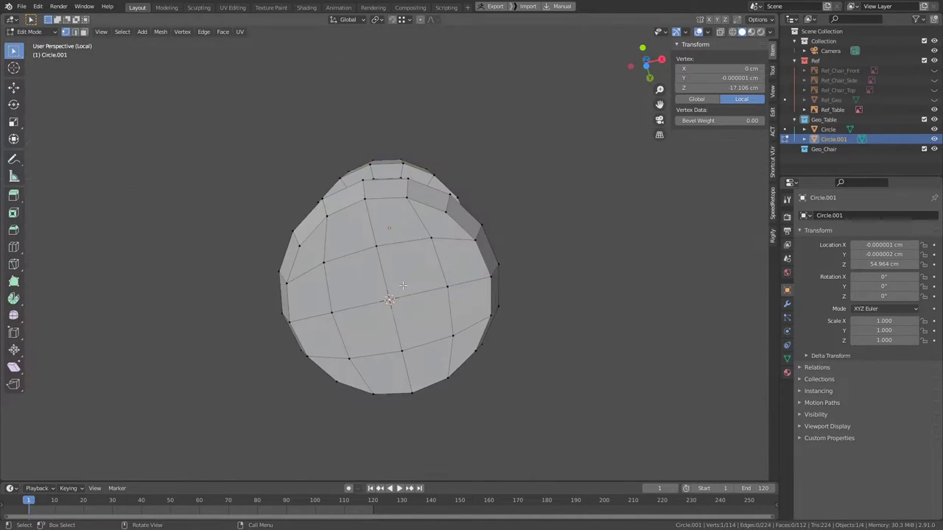
key(KP_Divide)
key(Tab)
scroll(440, 234, up, 3)
Add a circle lower on the stem and extrude it down into the vase body
key(shift+a)
click(486, 250)
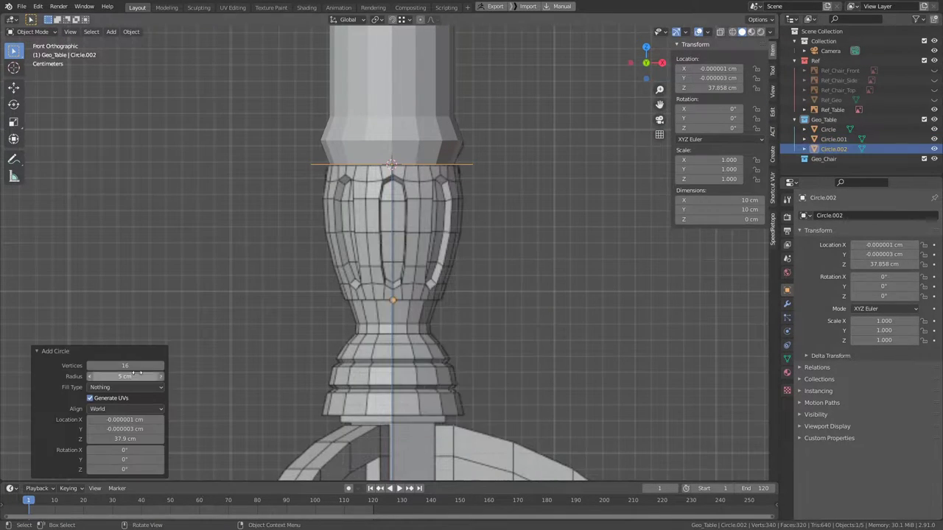
scroll(455, 116, up, 3)
key(Tab)
key(e)
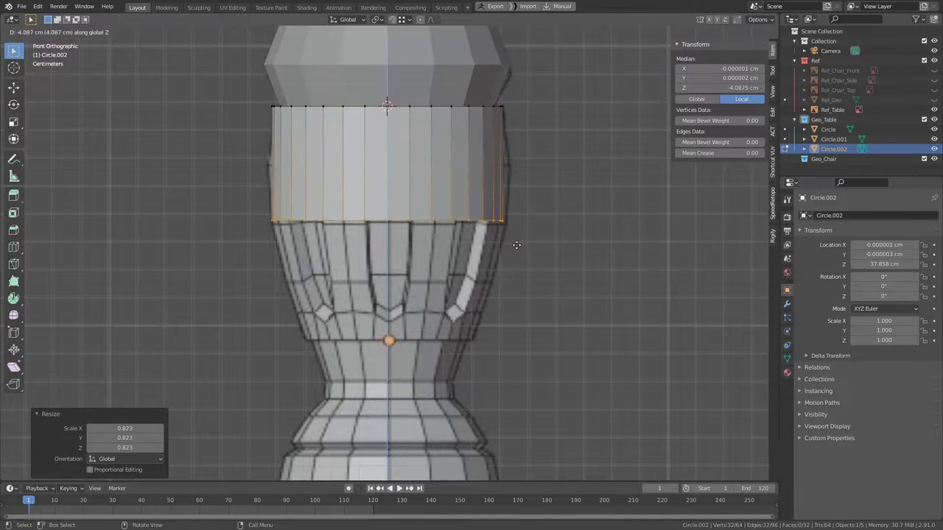
key(s)
click(521, 248)
key(e)
click(506, 326)
Loop-cut the body and scale the new loop outward to bulge the vase
key(ctrl+r)
key(s)
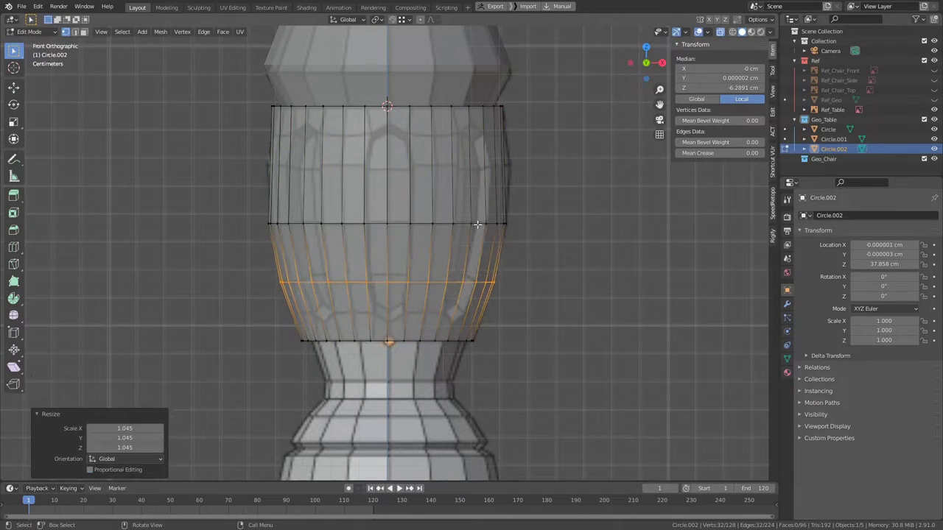
key(ctrl+r)
key(s)
click(526, 183)
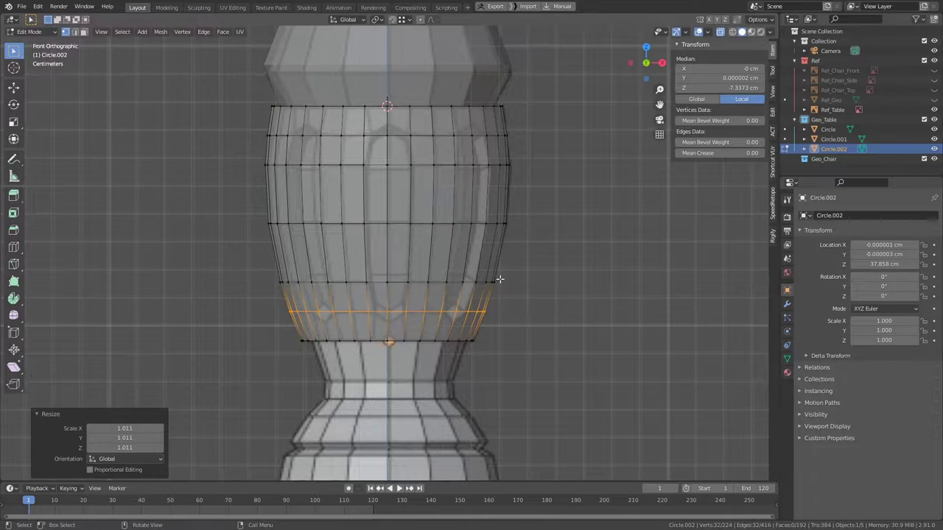
Delete all but one panel of the vase and extrude it for thickness
key(3)
key(alt+z)
click(438, 138)
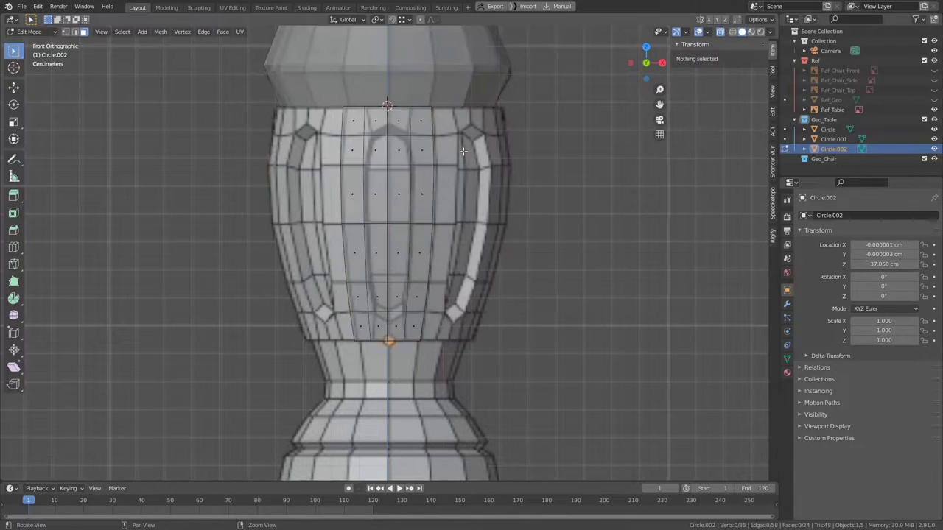
click(436, 268)
key(l)
key(shift+h)
middle_drag(436, 268, 466, 216)
key(e)
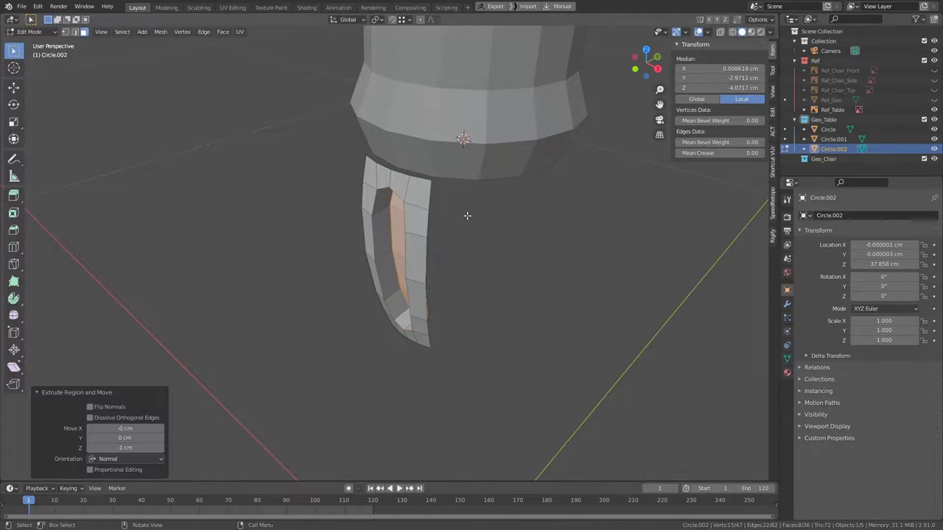
Add a plain axes empty named Array_1, rotated 360/8 on Z
key(Tab)
key(shift+a)
click(509, 313)
key(F2)
text(Array_1)
text(360/)
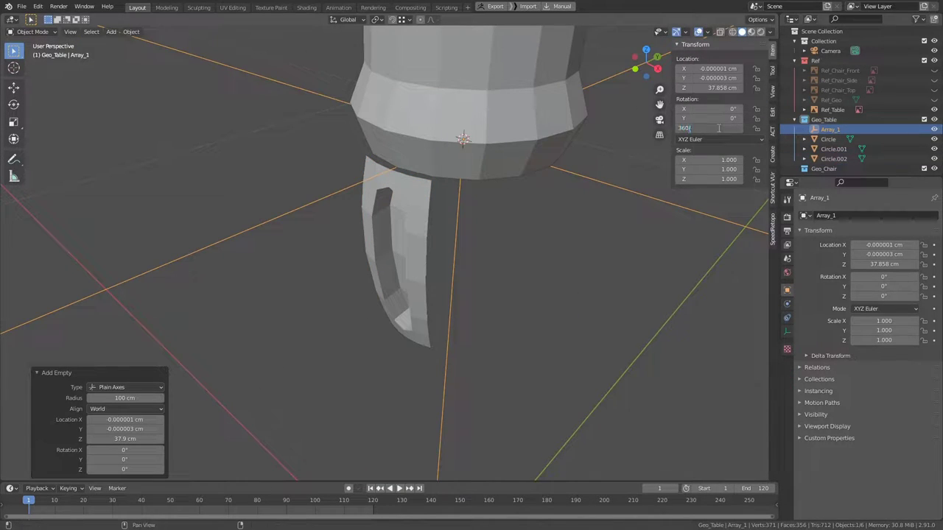
key(Return)
Give the panel an Array modifier: count 8, object offset Array_1, merge 0.1 cm
click(391, 243)
click(787, 303)
click(869, 237)
click(736, 244)
click(815, 356)
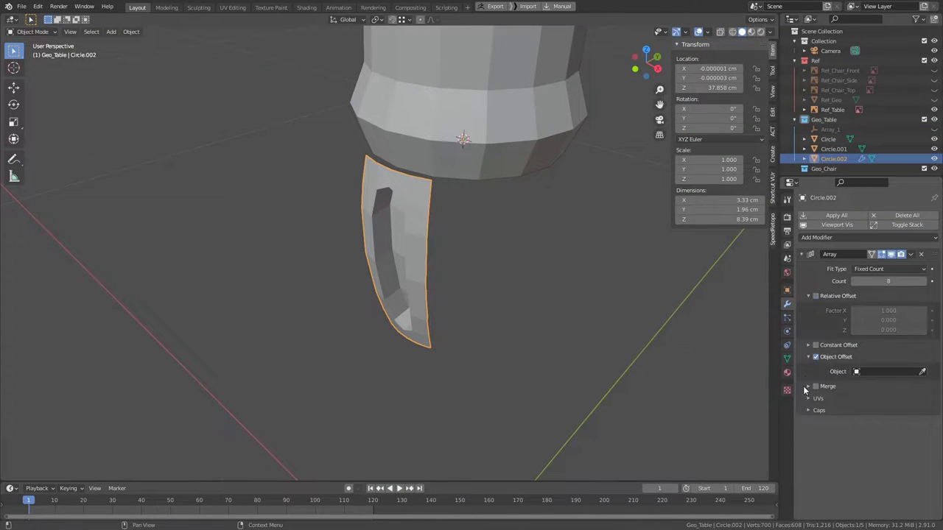
key(Return)
Add a new circle below the vase section and adjust its vertex count
key(KP_1)
scroll(541, 208, down, 2)
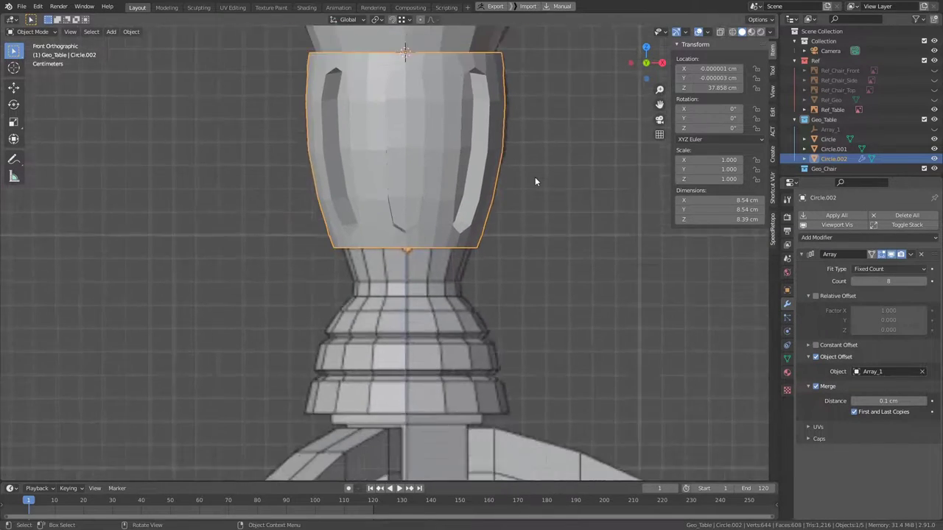
scroll(535, 177, down, 1)
key(shift+a)
click(574, 100)
click(142, 365)
Extrude the new circle down through several rings to form the narrow neck
key(Tab)
scroll(442, 253, up, 3)
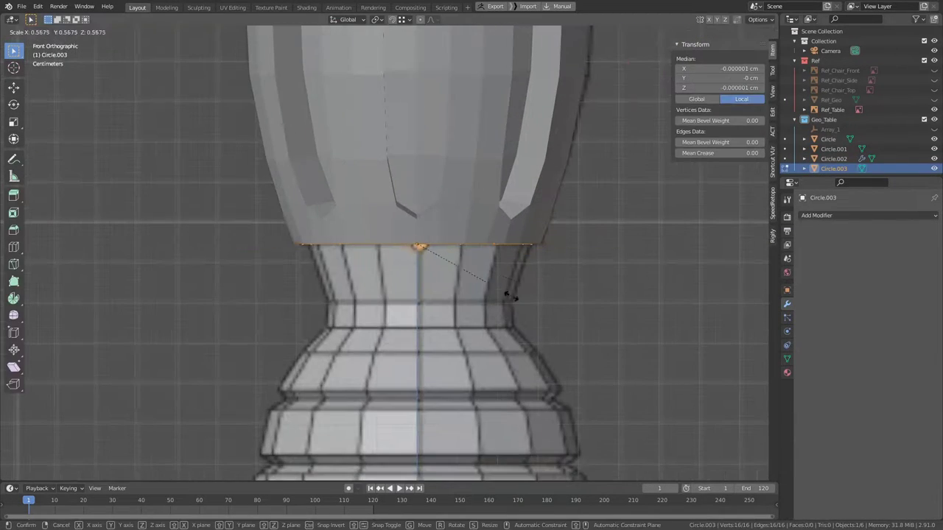
shift+middle_drag(569, 332, 591, 216)
key(e)
click(591, 217)
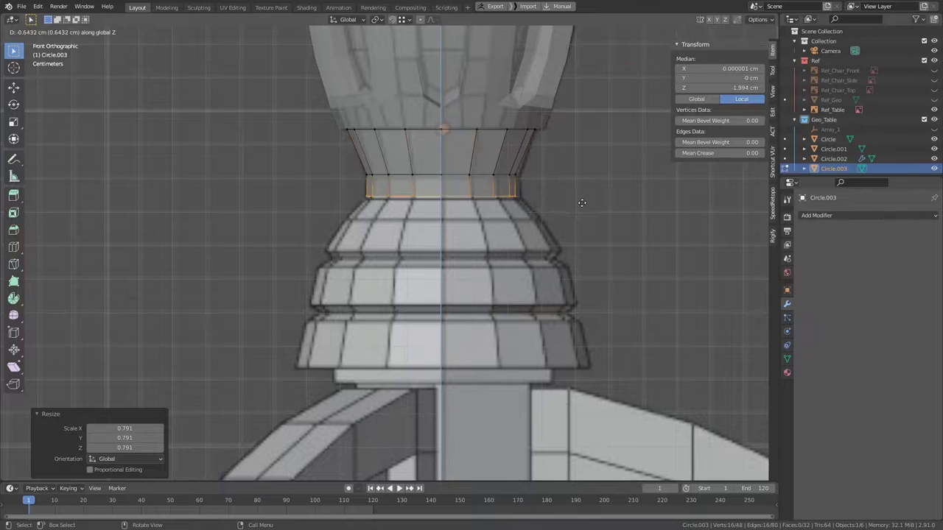
click(582, 204)
key(e)
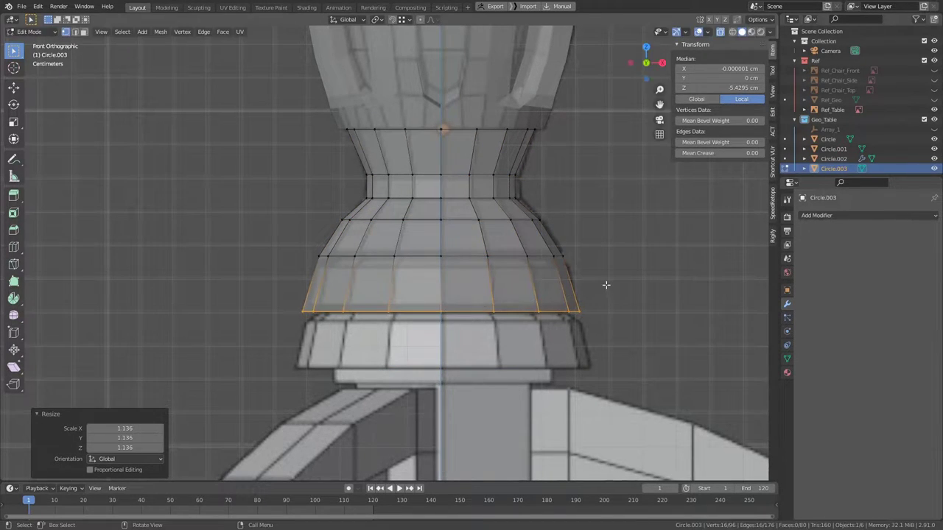
key(e)
click(546, 304)
Bevel two loops and scale the middle loops inward horizontally to form grooves
click(626, 300)
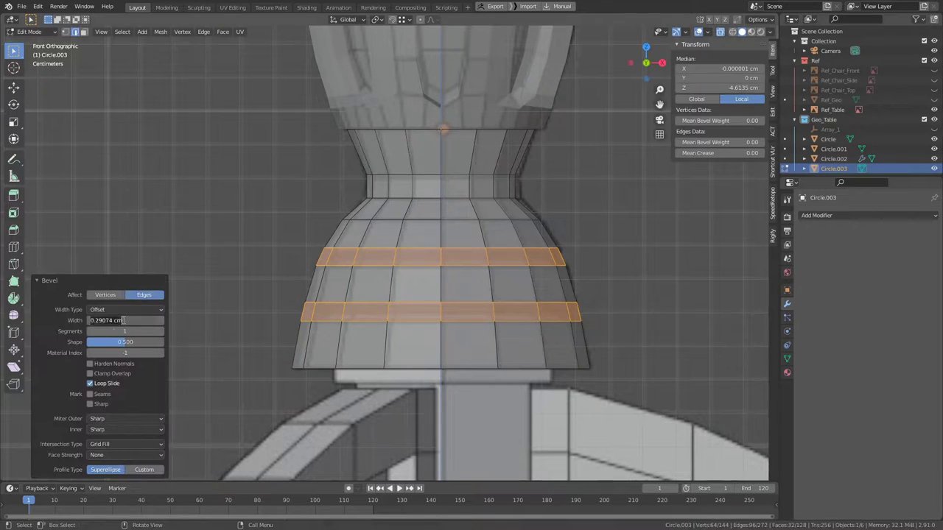
key(ctrl+KP_Subtract)
key(s)
key(shift+z)
click(628, 300)
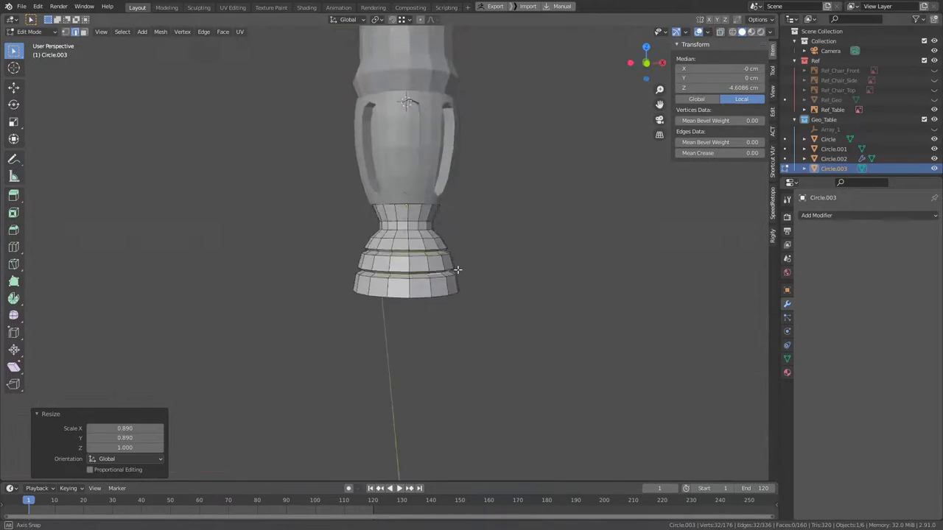
Grid-fill the collar's open end and select the cap's centre vertex
key(KP_Divide)
mouse_move(389, 184)
middle_down()
mouse_move(388, 223)
mouse_move(217, 454)
mouse_move(587, 213)
middle_up()
key(KP_Divide)
middle_drag(533, 296, 448, 327)
key(1)
click(449, 327)
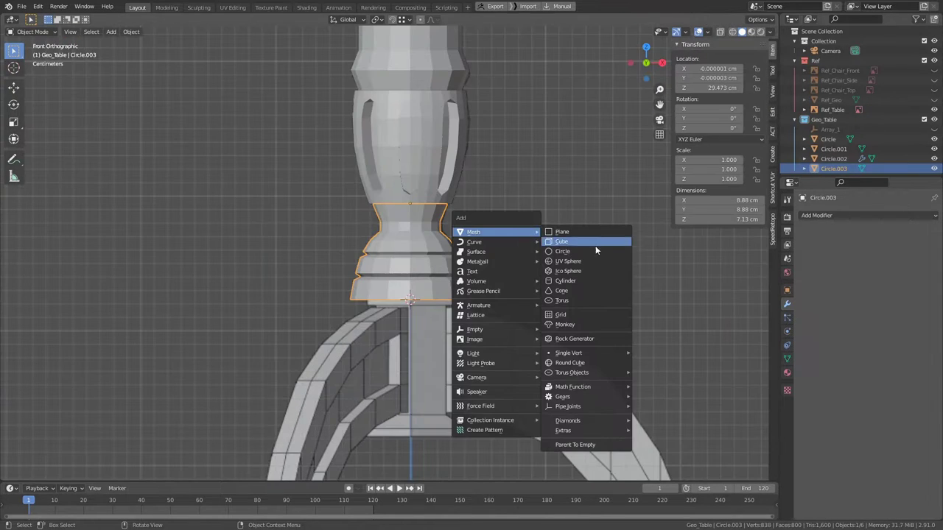
Add a smaller circle for the base column and extrude it downward
click(595, 245)
scroll(598, 387, up, 3)
key(s)
click(516, 243)
key(e)
click(515, 412)
Extrude the column's bottom end further down
scroll(516, 412, down, 3)
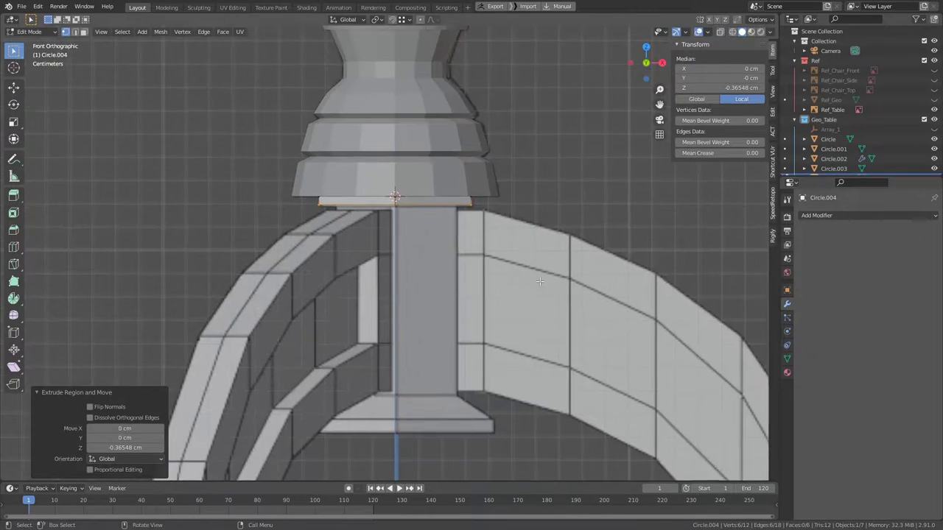
scroll(516, 331, up, 4)
shift+middle_drag(516, 332, 520, 221)
key(e)
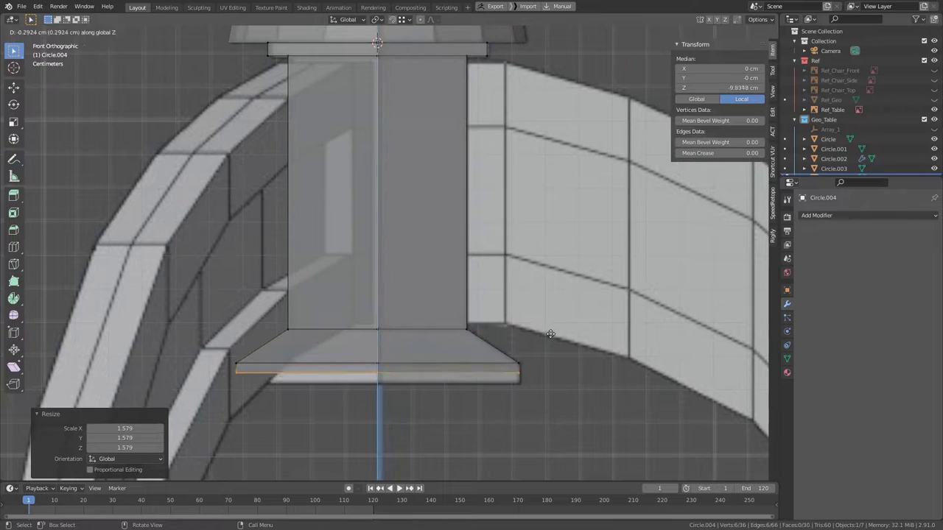
click(550, 334)
scroll(551, 333, down, 4)
Isolate the column and fill its open top with a face, cancelling the stray move
key(KP_Divide)
mouse_move(550, 334)
middle_down()
mouse_move(383, 221)
mouse_move(318, 199)
mouse_move(401, 267)
middle_up()
key(f)
click(421, 264)
right_click(444, 263)
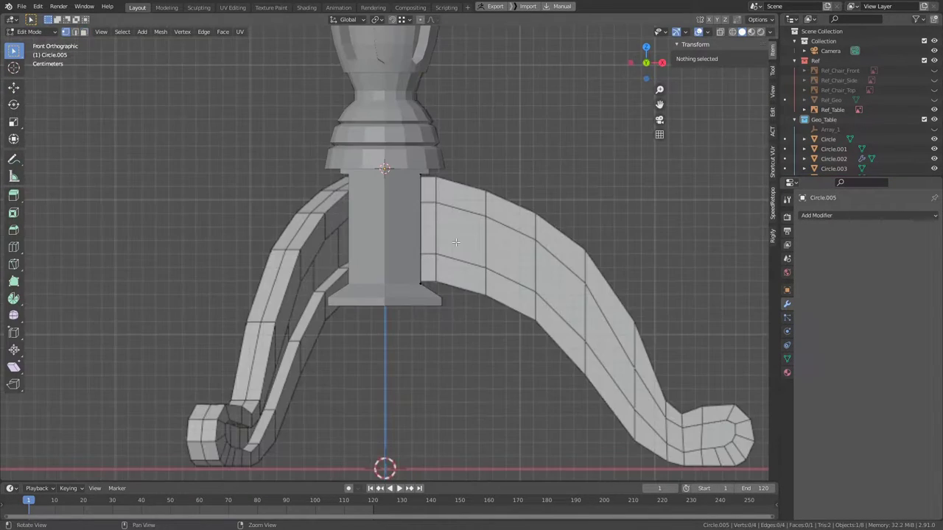
scroll(378, 79, up, 4)
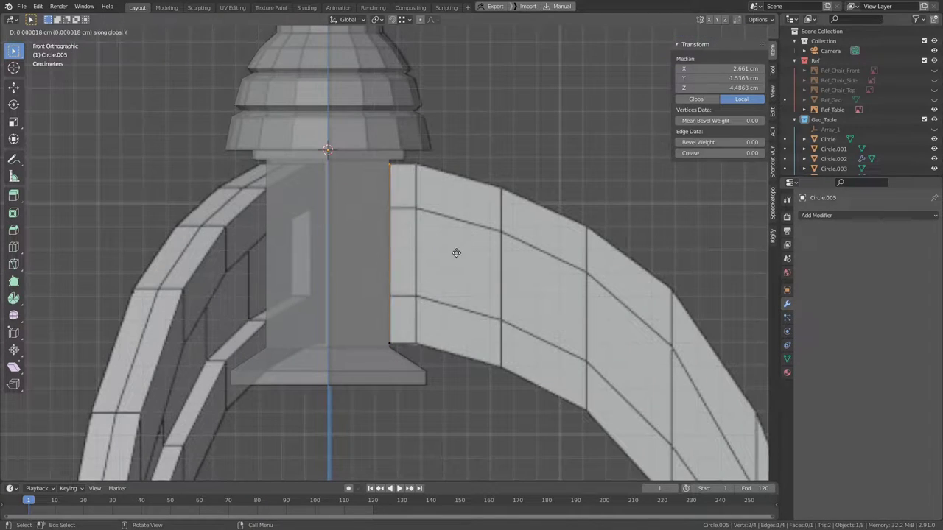
Extrude the column's side edge outward and down in successive sections toward the foot
click(500, 303)
shift+middle_drag(500, 304, 373, 299)
key(e)
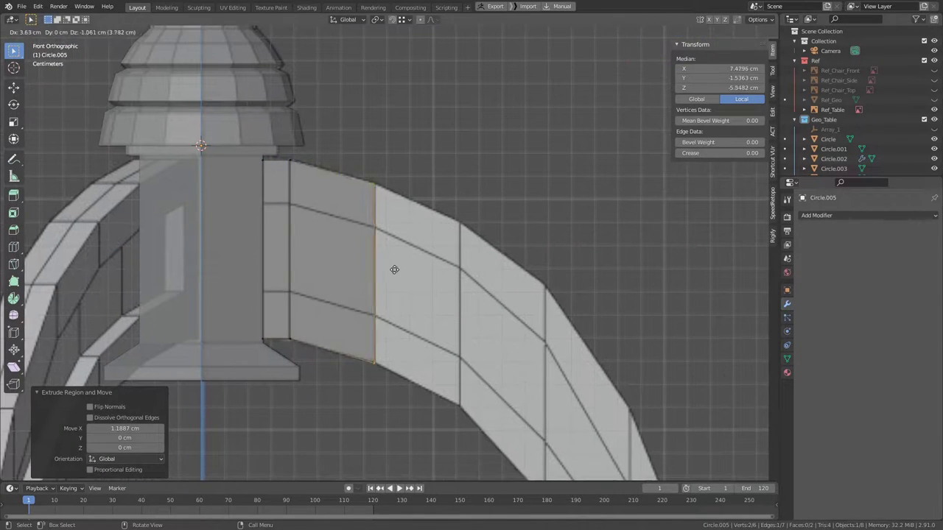
scroll(476, 211, down, 3)
key(e)
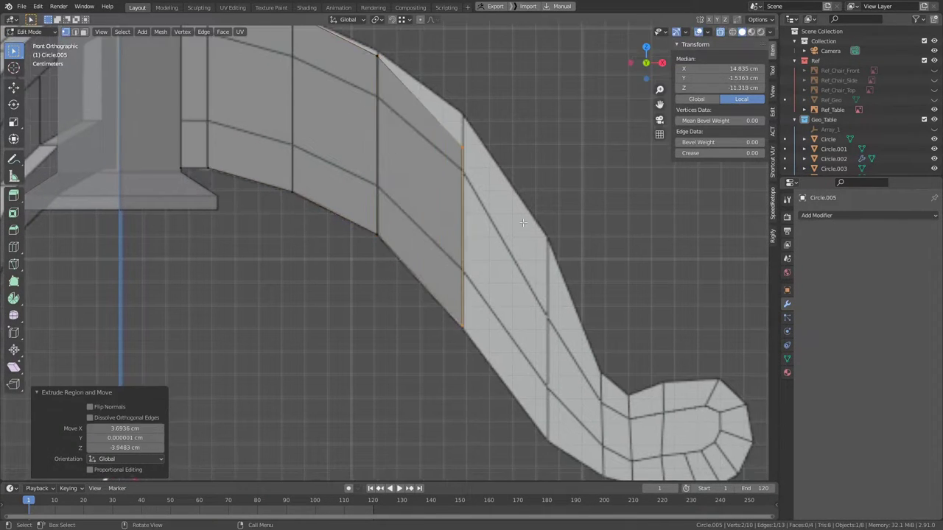
click(636, 375)
scroll(636, 375, up, 3)
key(e)
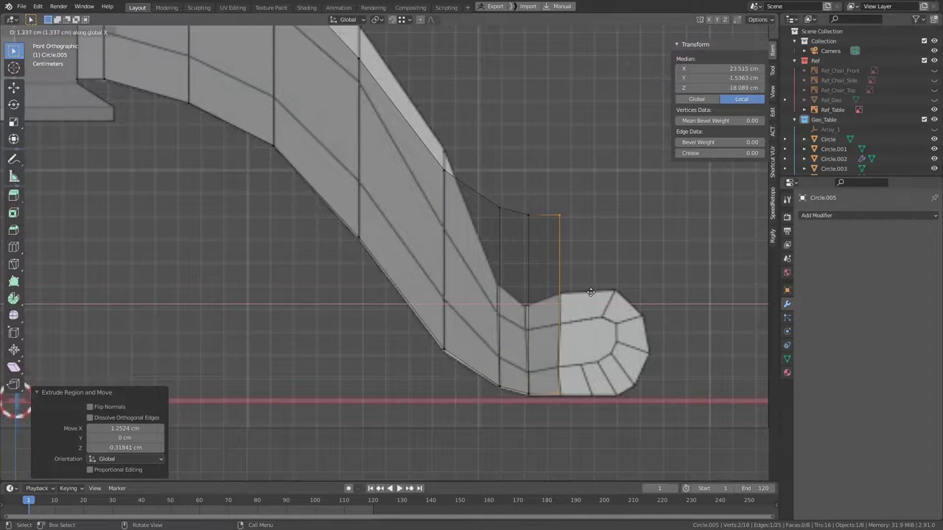
click(591, 292)
shift+middle_drag(591, 292, 602, 229)
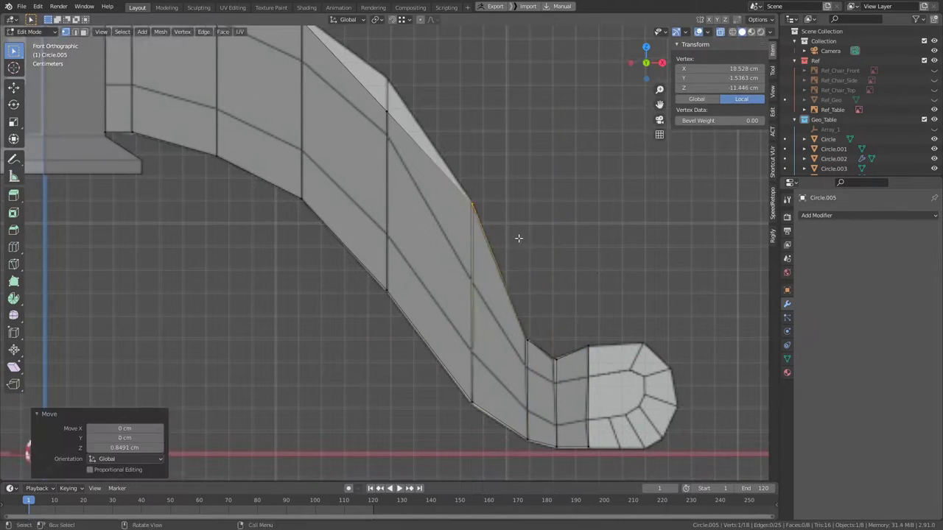
Raise a vertex to smooth the leg's curve and add two centred edge loops along it
shift+middle_drag(519, 238, 586, 353)
key(g)
key(z)
click(341, 114)
click(210, 127)
right_click(347, 179)
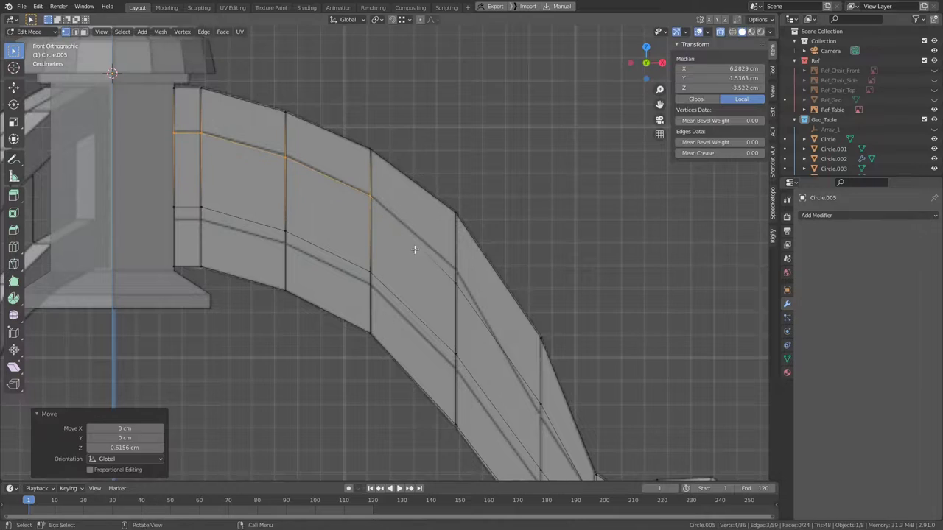
drag(109, 180, 360, 271)
click(394, 282)
Move the foot-end vertices into a scrolled curl matching the reference
shift+middle_drag(395, 282, 398, 110)
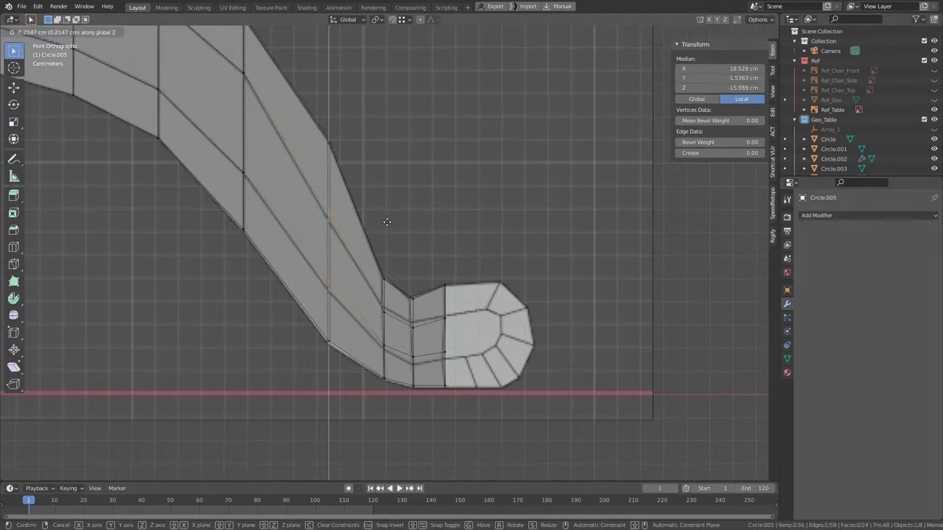
scroll(442, 295, up, 3)
drag(254, 198, 366, 255)
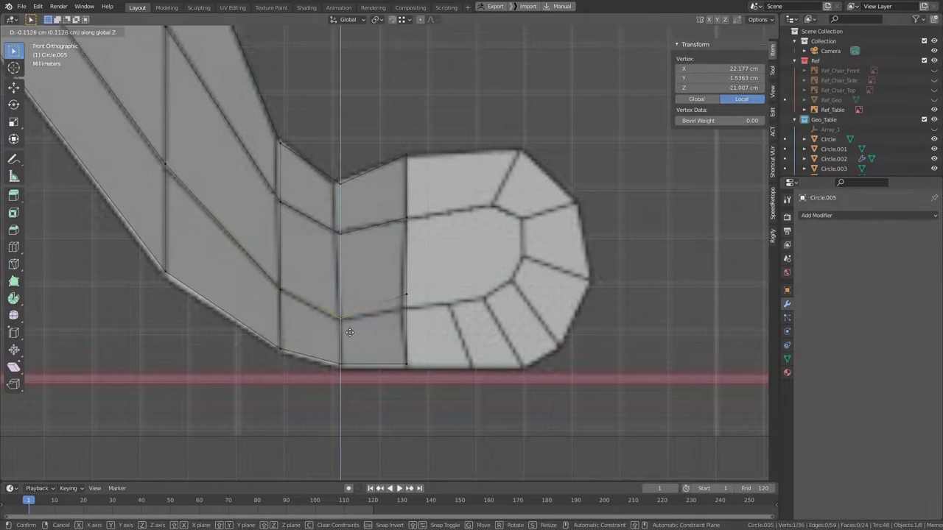
click(461, 233)
drag(406, 109, 498, 193)
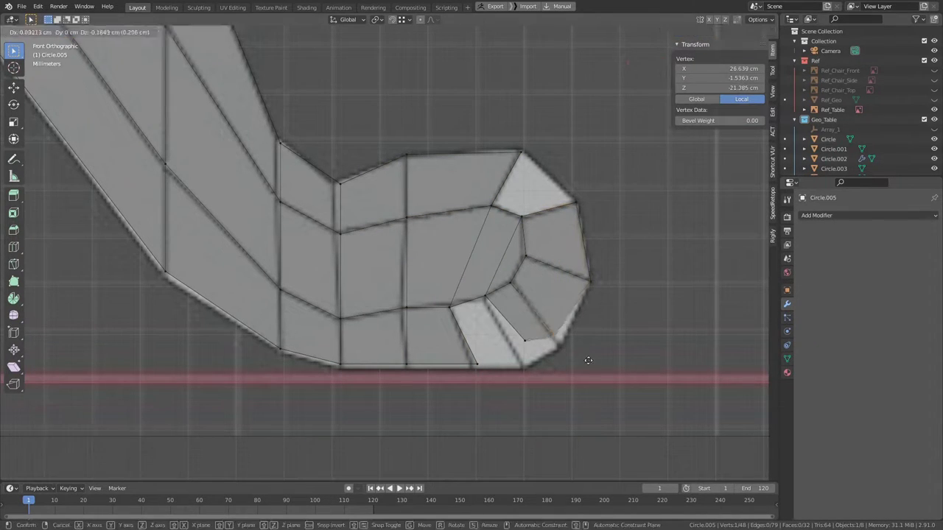
key(1)
click(588, 279)
key(g)
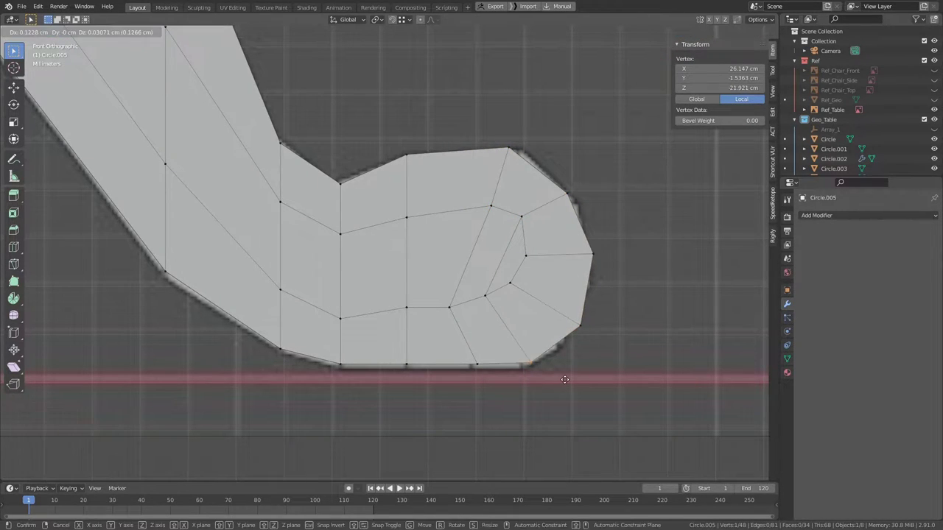
mouse_move(469, 192)
middle_down()
mouse_move(413, 221)
mouse_move(291, 116)
mouse_move(344, 280)
middle_up()
Add a Mirror modifier on Y with clipping and thicken the leg faces with Alt+S
key(Tab)
click(869, 215)
click(725, 368)
key(Tab)
ctrl+click(332, 208)
key(alt+s)
Add an Array_2 empty at the column centre and array the leg 3 times using it as object offset
key(alt+z)
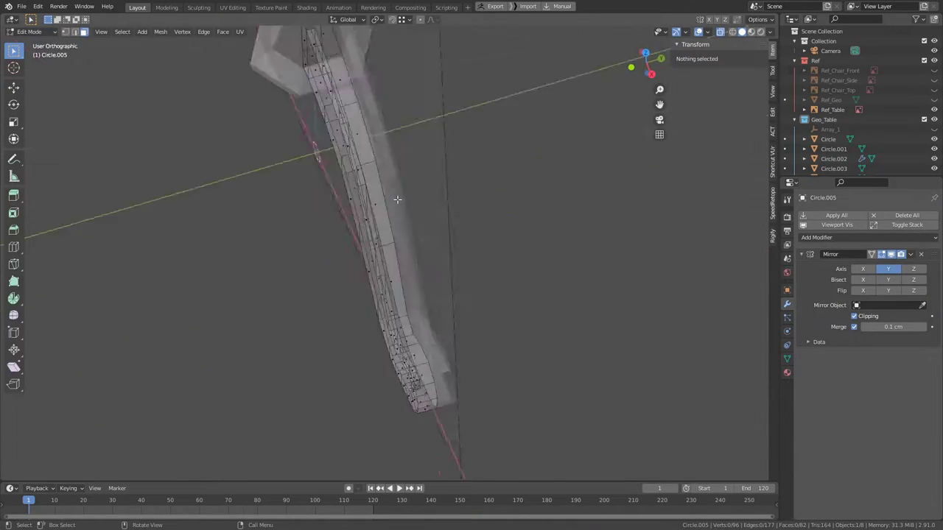
key(KP_7)
drag(145, 259, 774, 370)
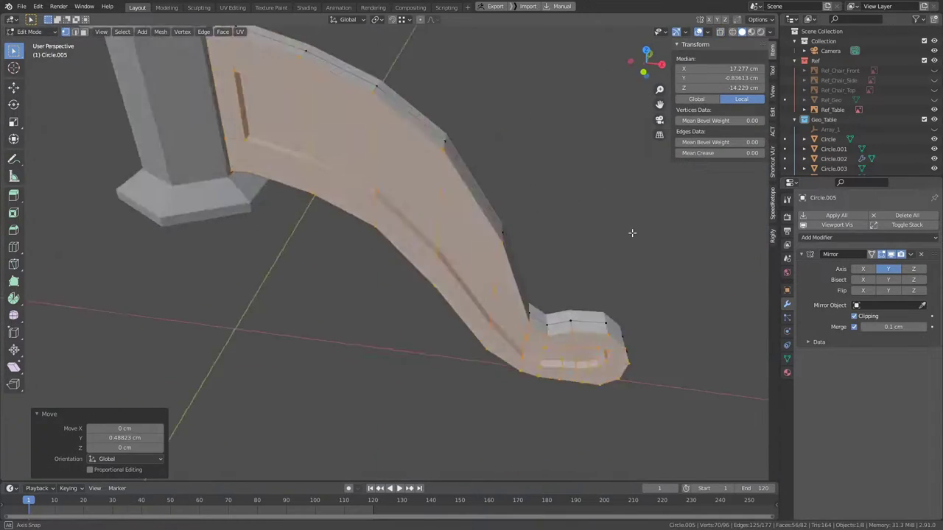
key(shift+a)
click(483, 270)
text(Array_2)
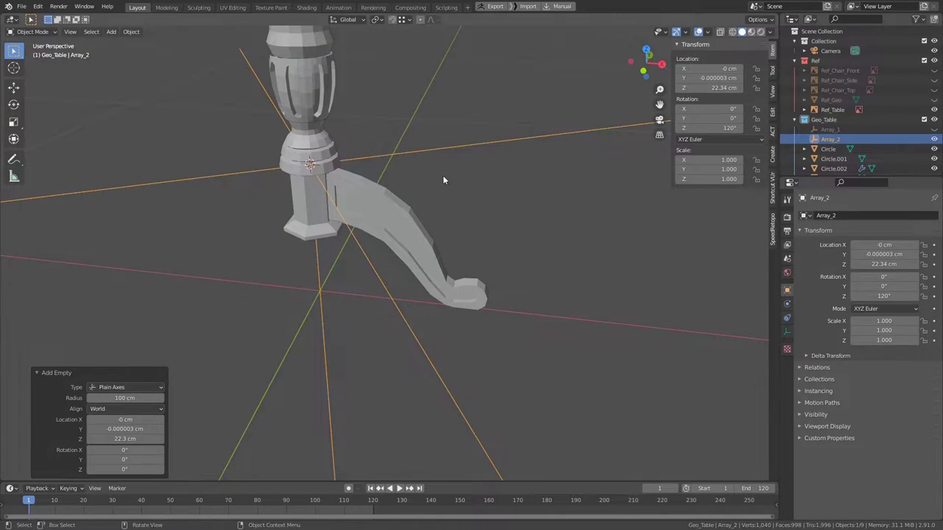
click(927, 384)
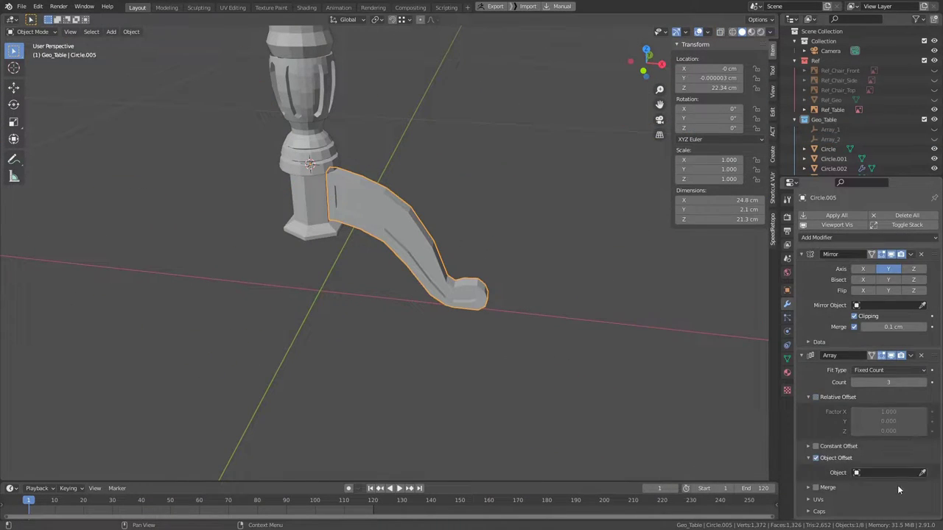
click(884, 472)
middle_drag(375, 178, 1, 375)
Isolate the Circle table top and bevel its rim edge loops with 2 segments, 0.2 cm width
click(824, 149)
key(slash)
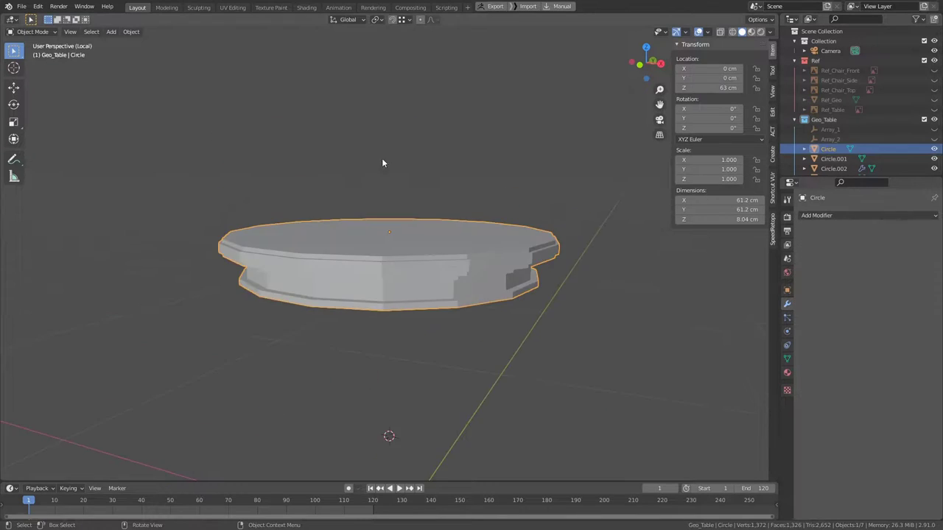
key(Tab)
key(a)
key(alt+a)
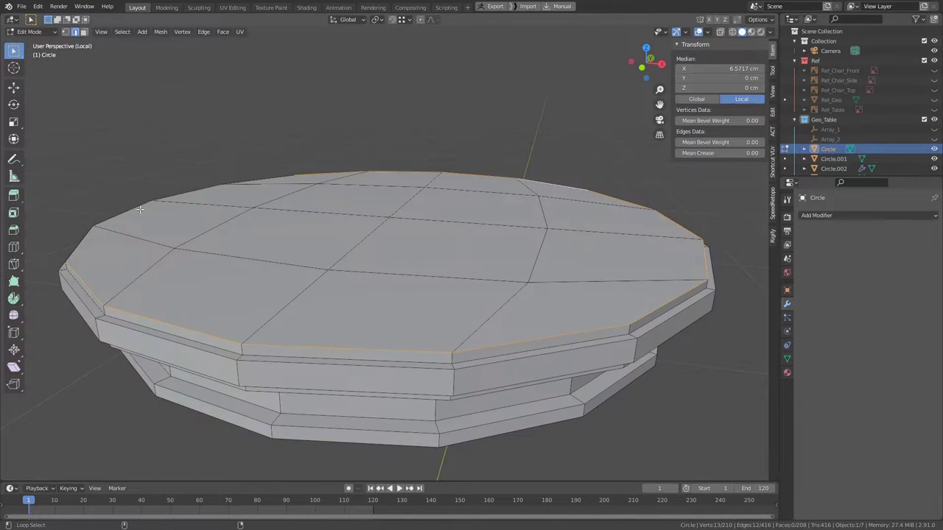
mouse_move(346, 295)
middle_down()
mouse_move(357, 99)
mouse_move(368, 294)
mouse_move(454, 285)
middle_up()
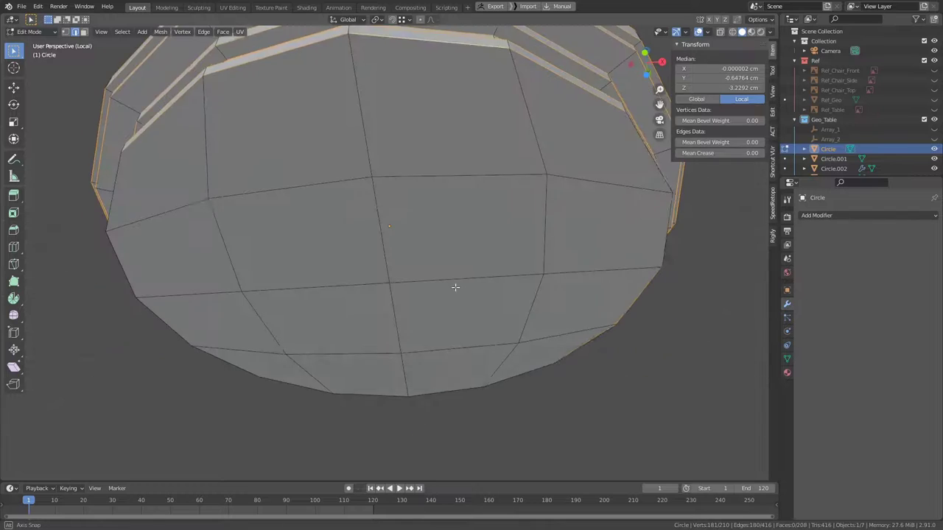
alt+shift+click(175, 204)
middle_drag(175, 204, 142, 315)
key(ctrl+b)
click(162, 331)
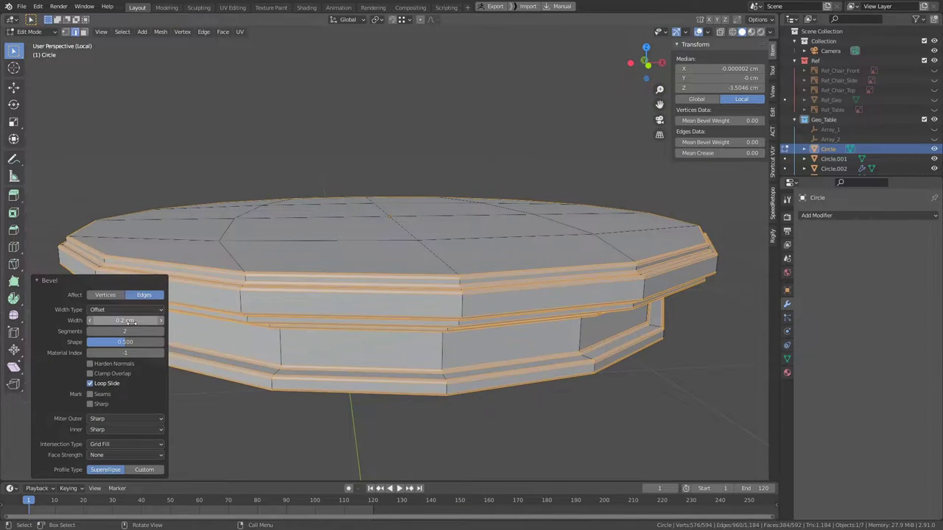
key(Tab)
Isolate column piece Circle.001 in Edit Mode and recalculate its normals outward
key(slash)
click(833, 158)
key(slash)
key(Tab)
Bevel the column's bottom edge loops and set the bevel width
key(a)
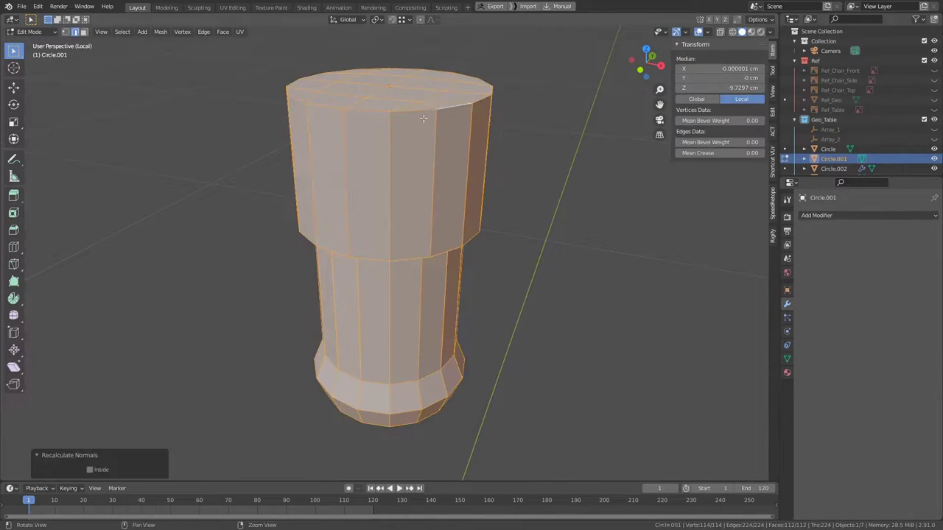
key(alt+a)
mouse_move(421, 109)
middle_down()
mouse_move(298, 342)
mouse_move(368, 221)
mouse_move(368, 309)
mouse_move(368, 221)
middle_up()
alt+shift+click(298, 343)
key(ctrl+b)
click(368, 221)
click(129, 320)
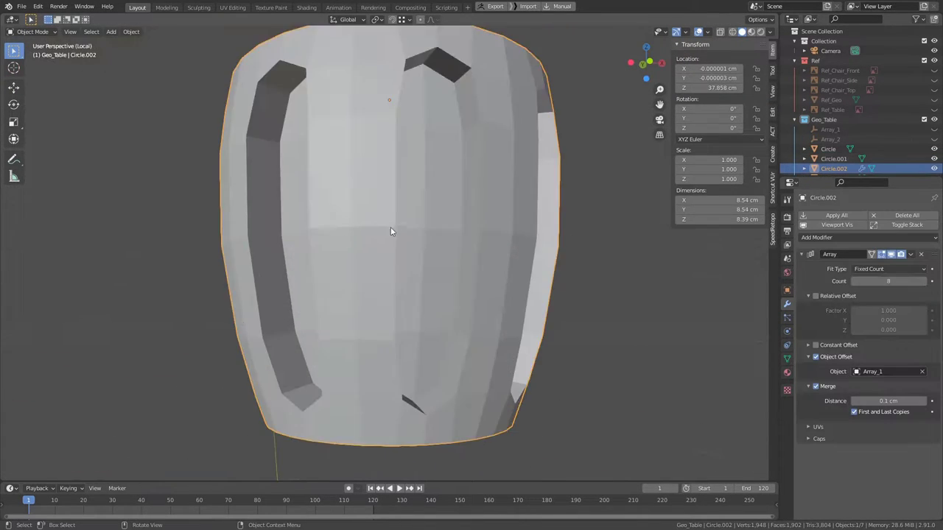
Bevel the edge loops on the carved middle section
alt+click(457, 137)
mouse_move(456, 137)
middle_down()
mouse_move(413, 221)
mouse_move(456, 221)
middle_up()
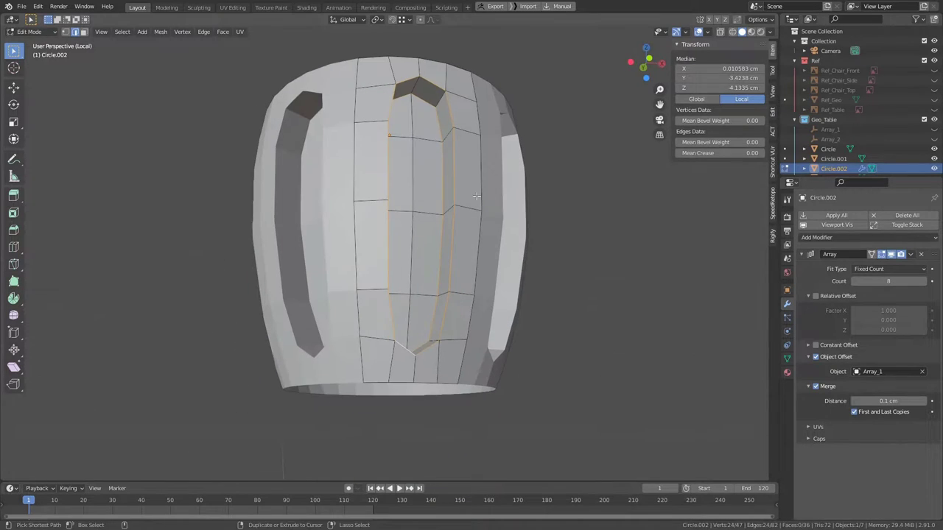
key(ctrl+b)
click(131, 321)
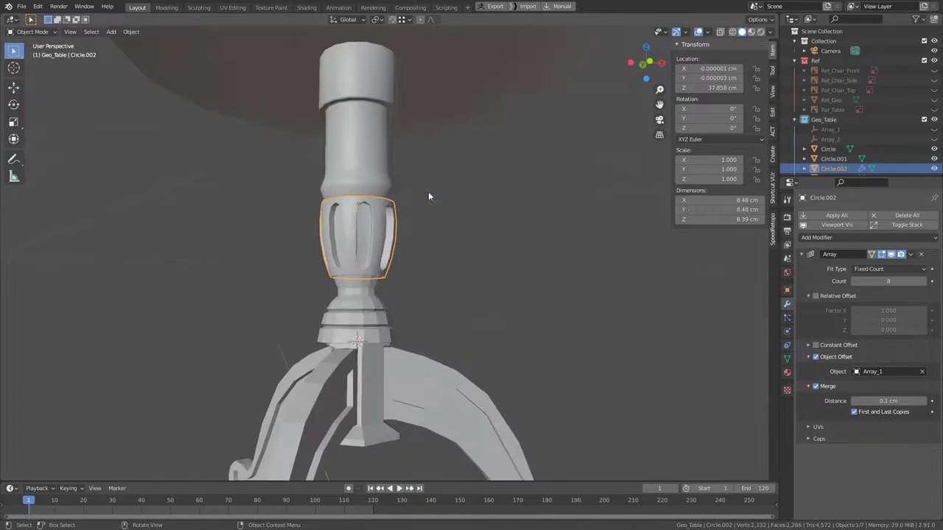
Isolate base piece Circle.003 and start beveling its top and bottom edge loops
key(KP_Divide)
mouse_move(358, 303)
middle_down()
mouse_move(389, 103)
mouse_move(437, 221)
middle_up()
alt+click(389, 104)
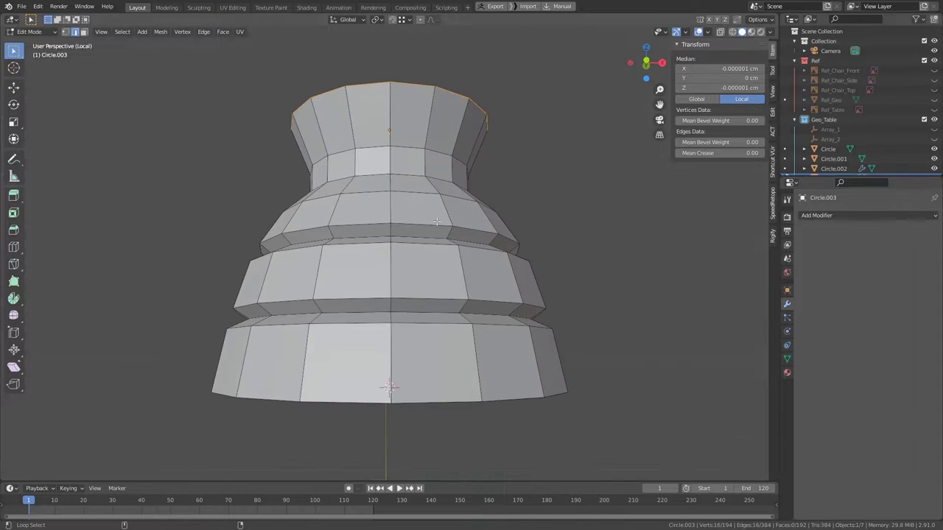
mouse_move(455, 392)
middle_down()
mouse_move(454, 310)
mouse_move(455, 391)
middle_up()
key(ctrl+b)
click(385, 378)
Set the bevel width for the base piece's selected edge loops
click(126, 321)
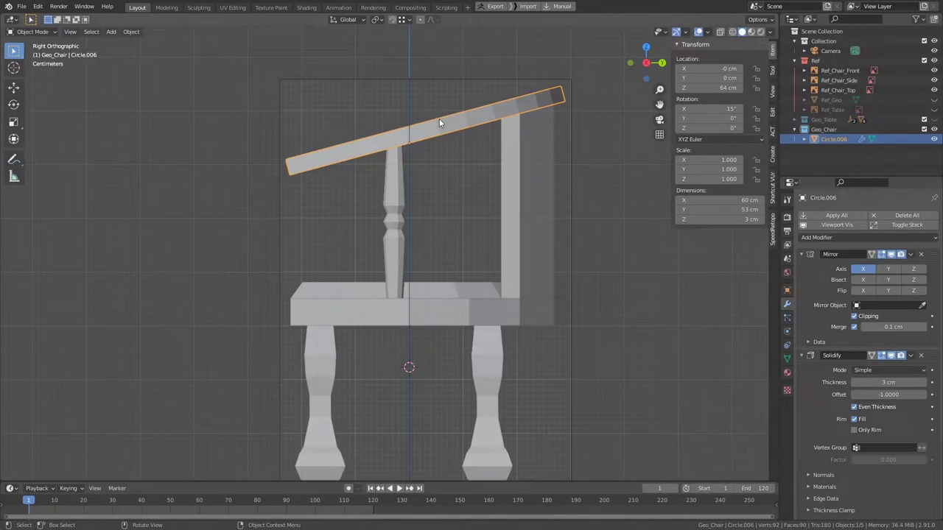
Duplicate the backrest board and drop the copy straight down to seat level
key(shift+d)
right_click(433, 184)
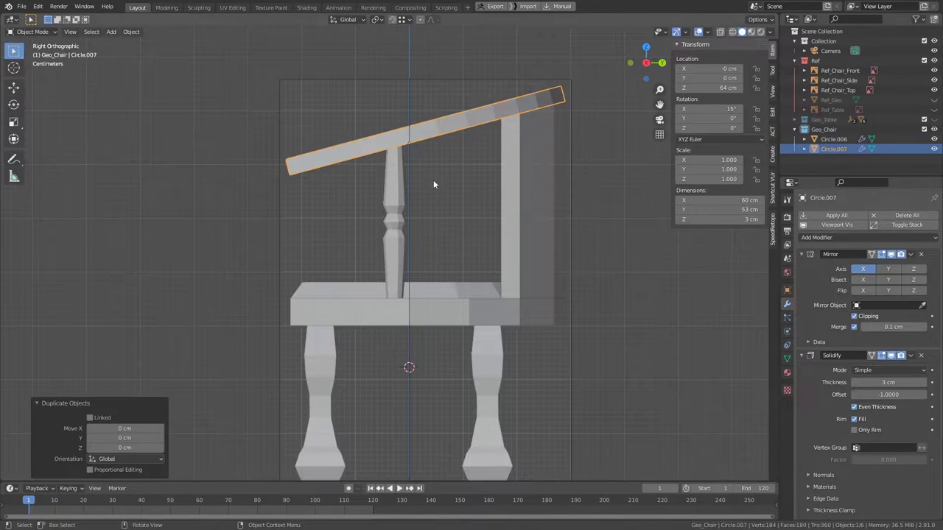
key(g)
key(z)
click(560, 219)
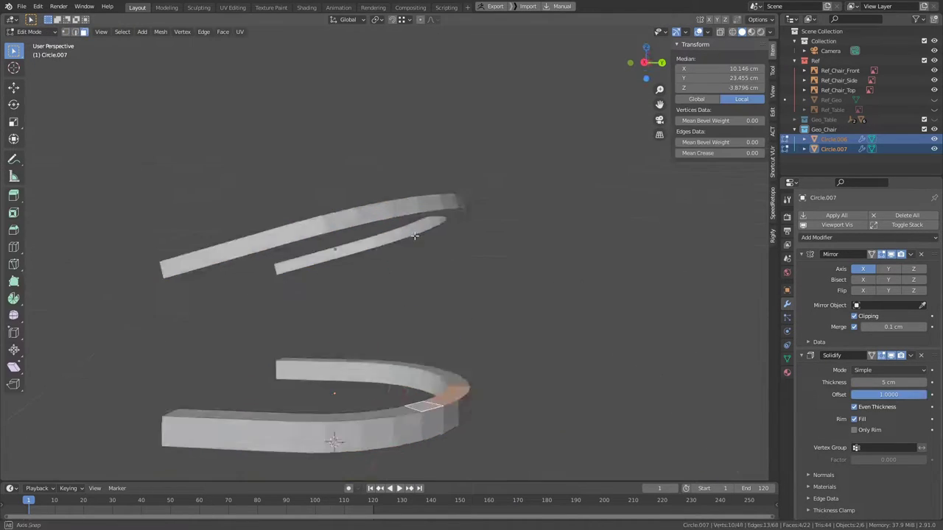
key(Tab)
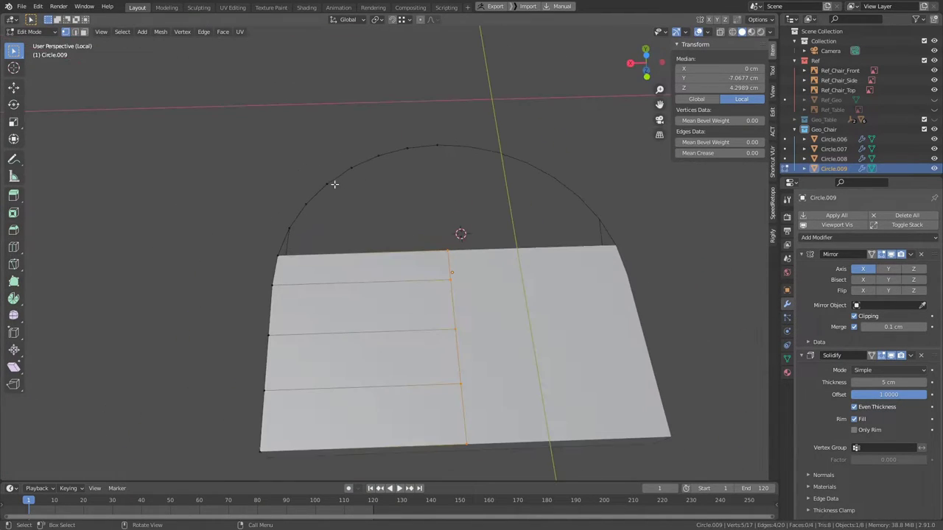
Add vertical edge loops across the seat board, then add a circle mesh for the spindle
click(378, 227)
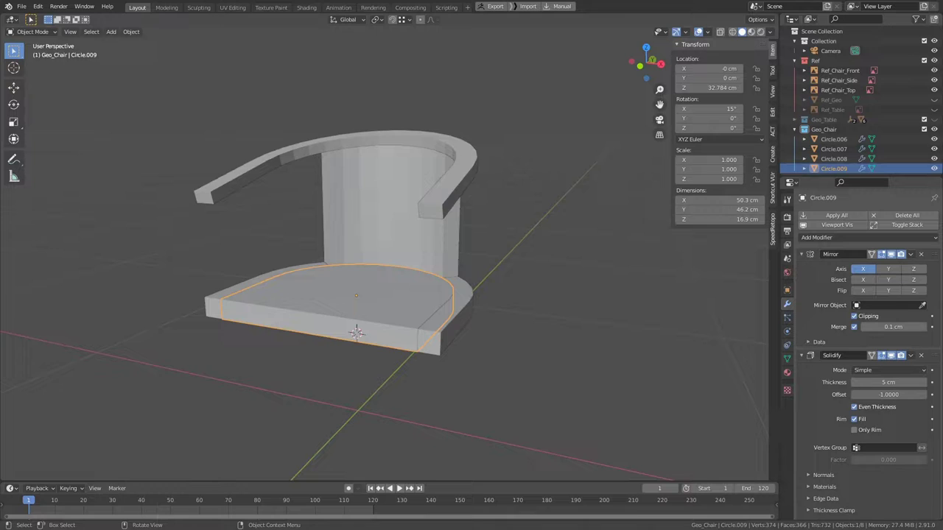
key(shift+a)
click(549, 324)
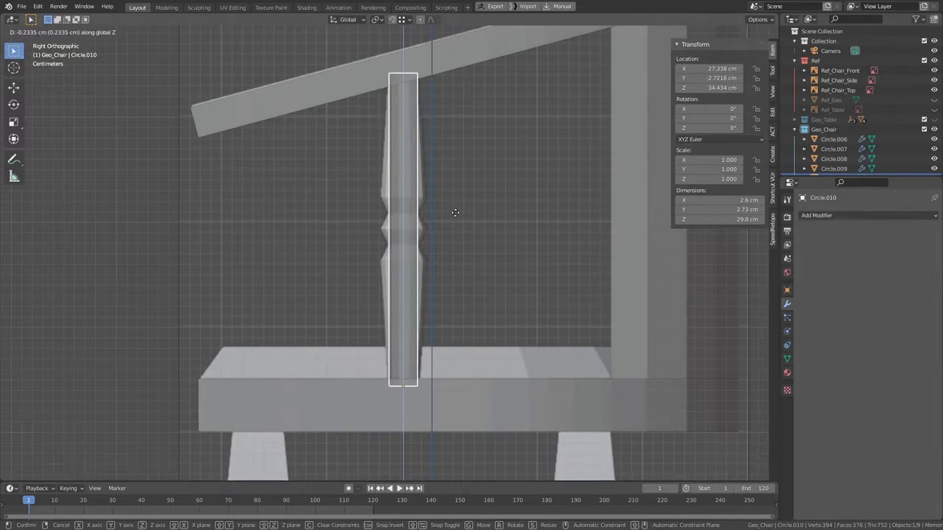
Place spindle Circle.010 and scale its middle loops inward to narrow it at mid-height
click(455, 212)
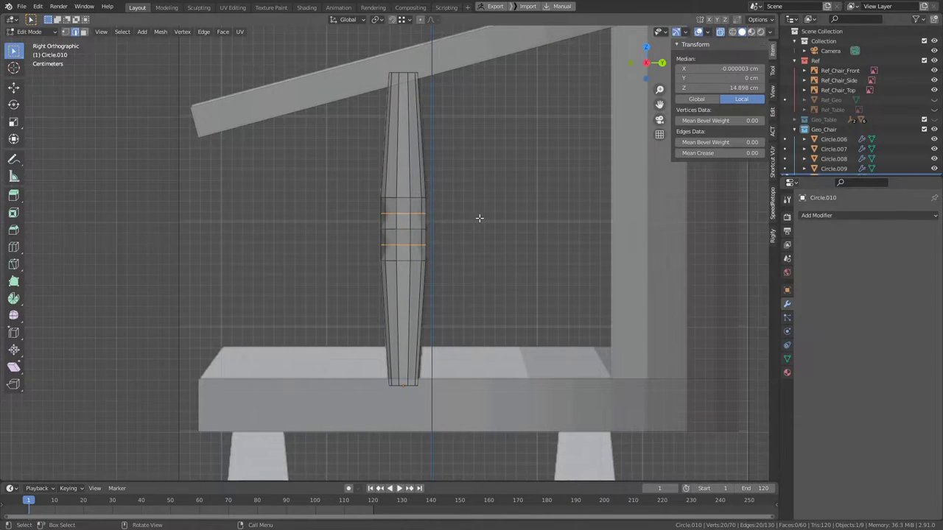
key(s)
click(444, 220)
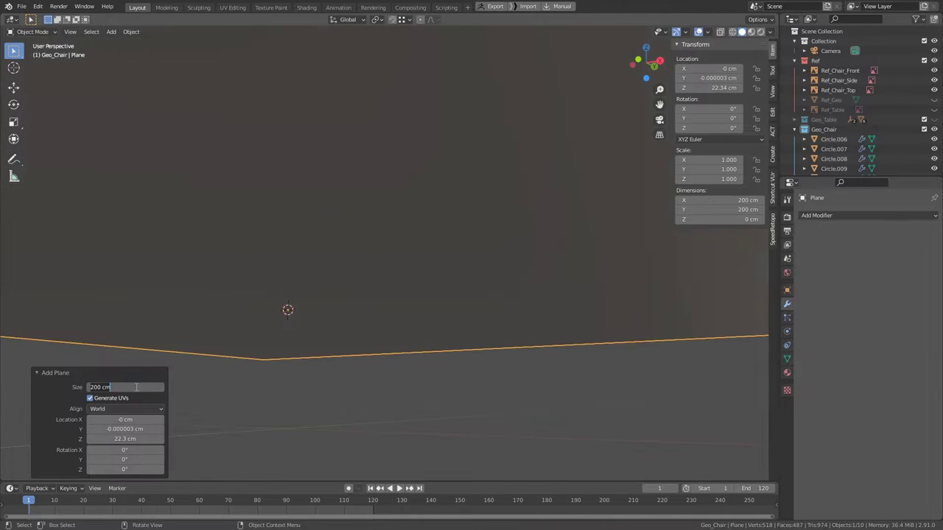
Move the new plane along X under the seat in front view
key(KP_1)
key(g)
key(x)
key(KP_1)
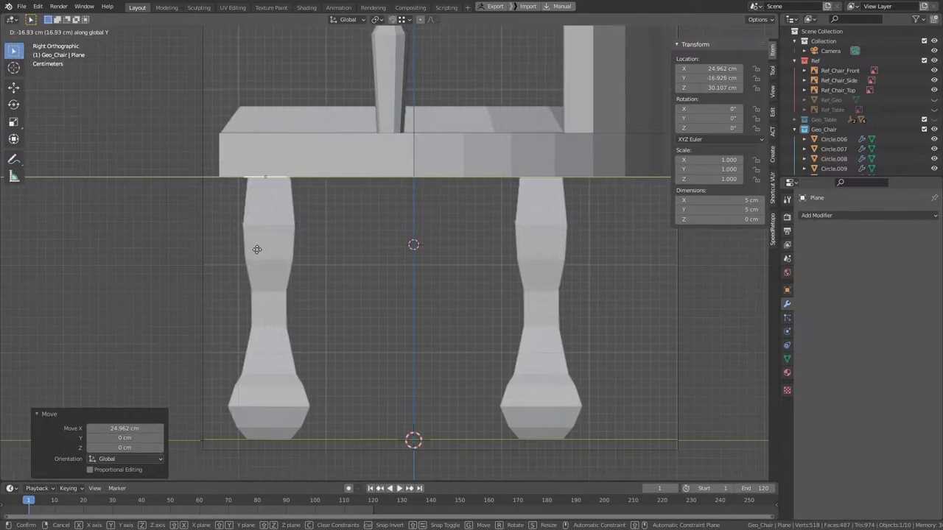
key(Tab)
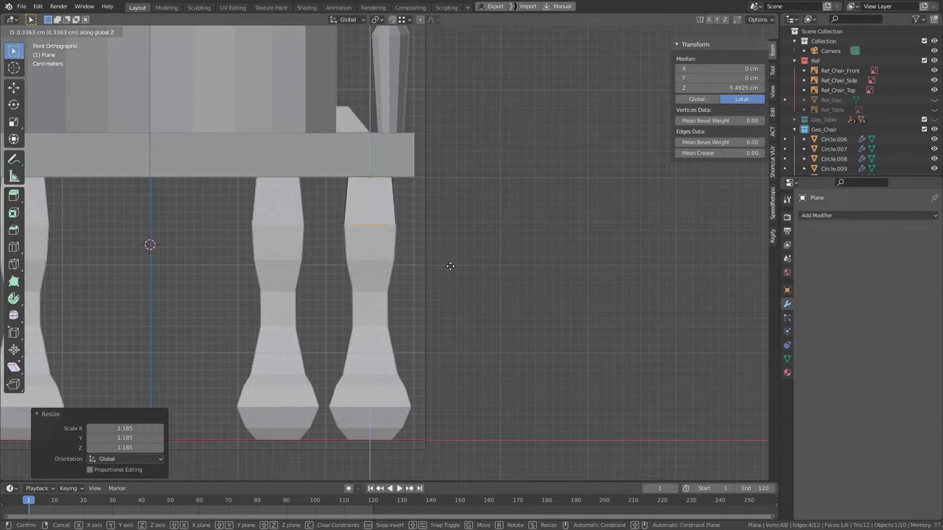
Extrude and scale the plane's edges down the tapered leg outline
key(e)
scroll(446, 267, up, 2)
key(s)
click(446, 267)
scroll(472, 224, up, 2)
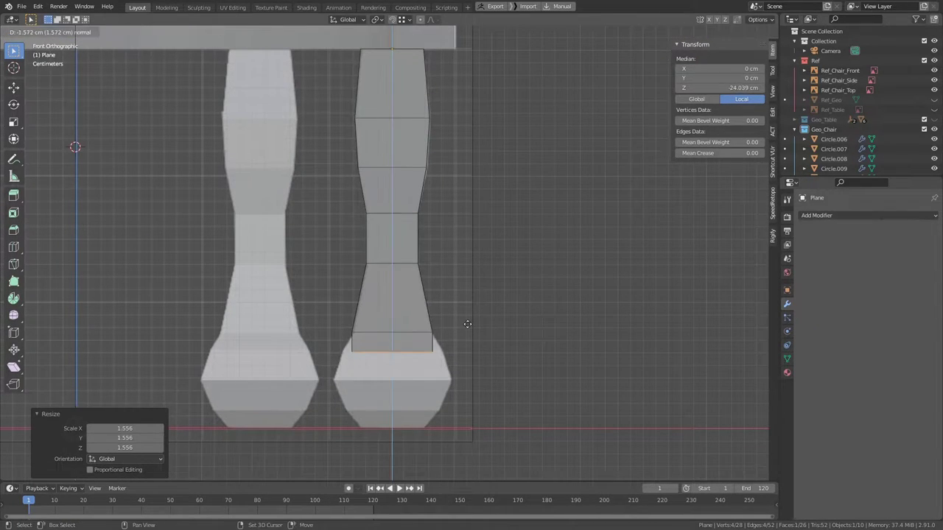
key(e)
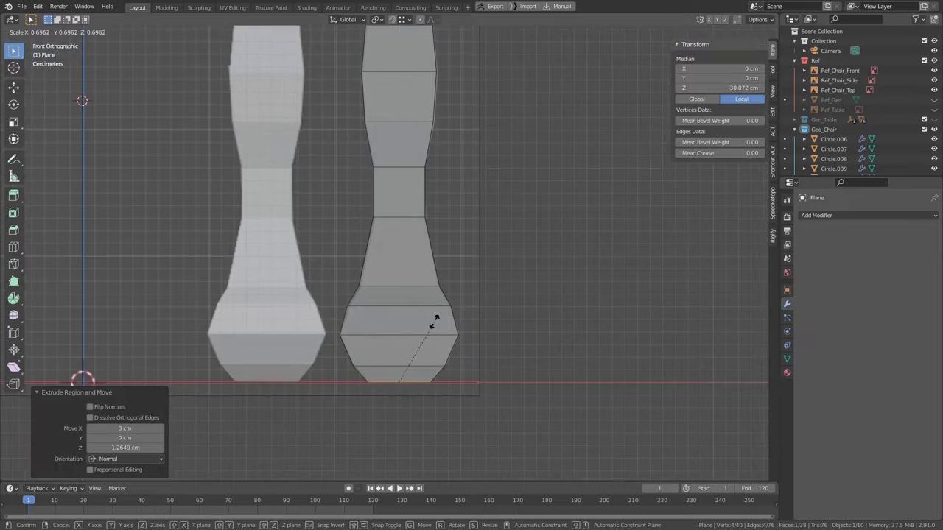
key(KP_3)
key(Tab)
Shape the rounded foot and mirror the leg across the chair around Circle.009
middle_drag(441, 329, 499, 299)
key(q)
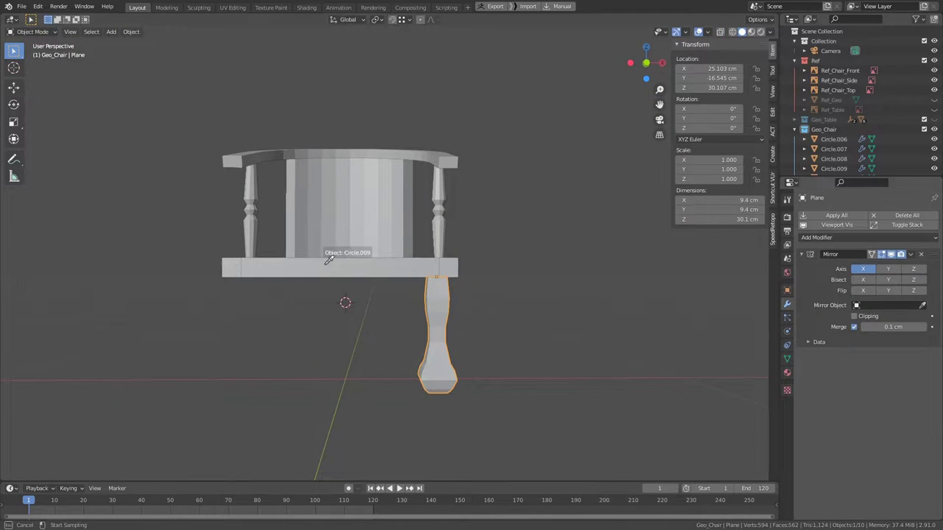
click(328, 261)
middle_drag(327, 261, 437, 248)
click(363, 261)
Scale the seat's top edge inward to round its profile
key(Tab)
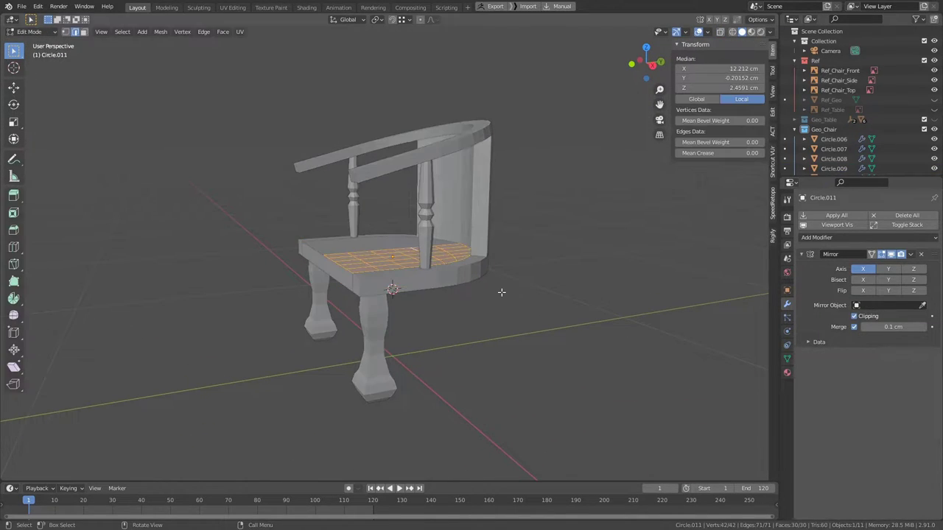
key(KP_1)
scroll(531, 233, up, 3)
key(s)
click(531, 233)
key(Tab)
Duplicate the finished leg and place the copy at the chair's back
middle_drag(532, 233, 374, 362)
click(374, 362)
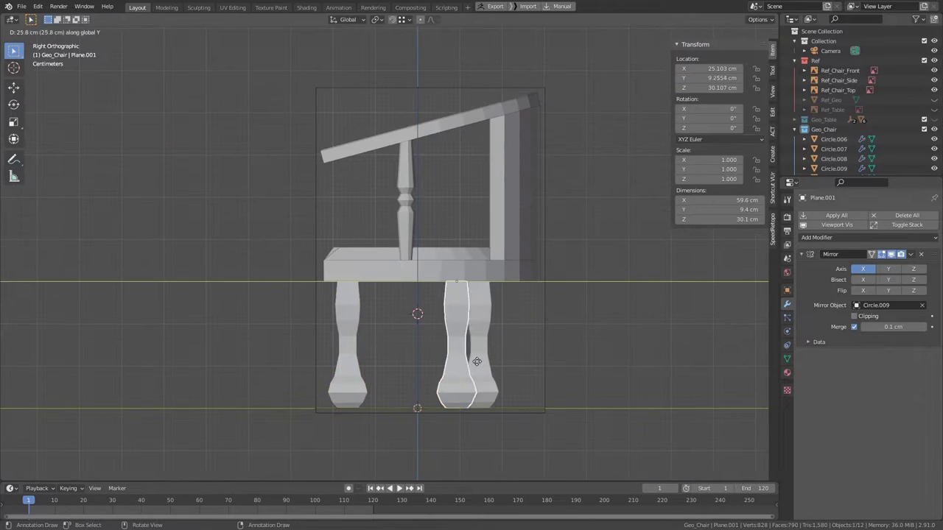
key(KP_1)
key(shift+d)
click(432, 362)
middle_drag(432, 362, 526, 263)
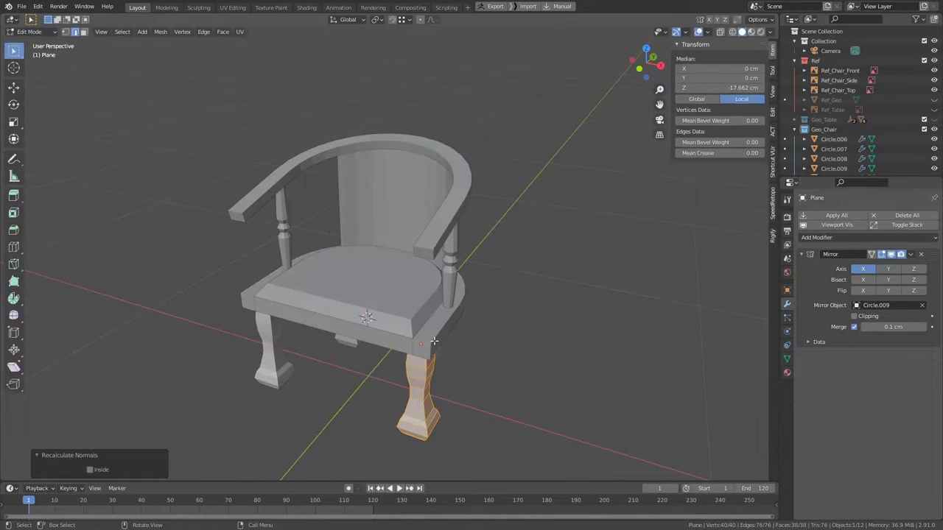
Isolate the seat cushion and bevel its rim edges, setting the bevel width
click(434, 306)
key(KP_Divide)
key(Tab)
key(a)
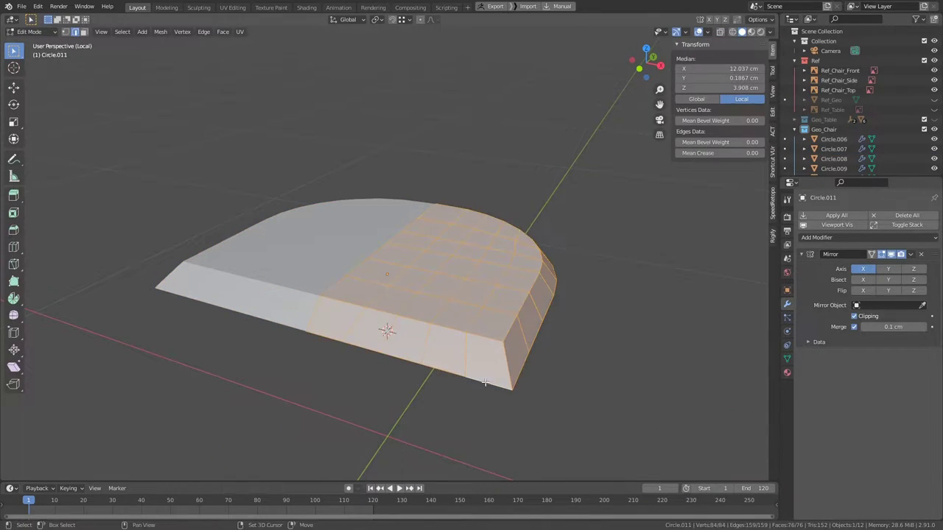
middle_drag(512, 328, 541, 362)
key(ctrl+b)
click(541, 362)
click(141, 320)
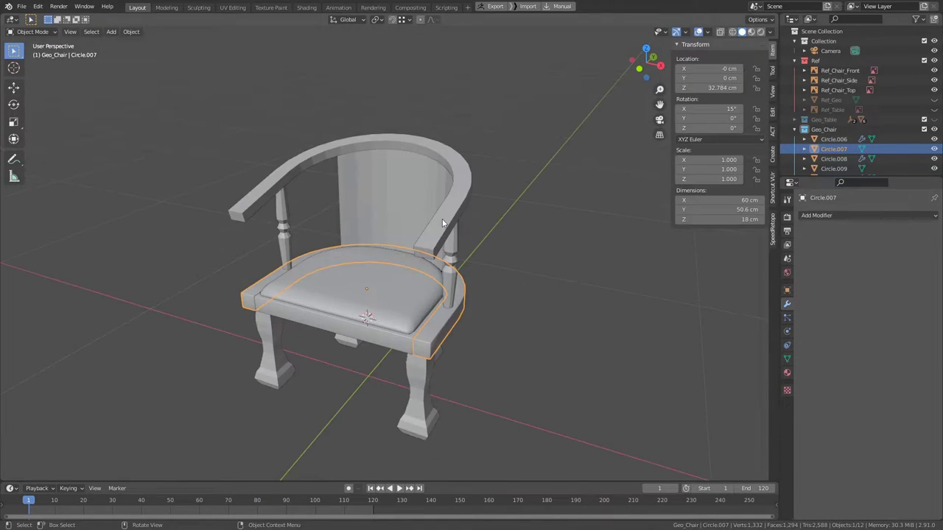
Apply all modifiers on the selected chair parts and inspect the seat from below
key(ctrl+shift+a)
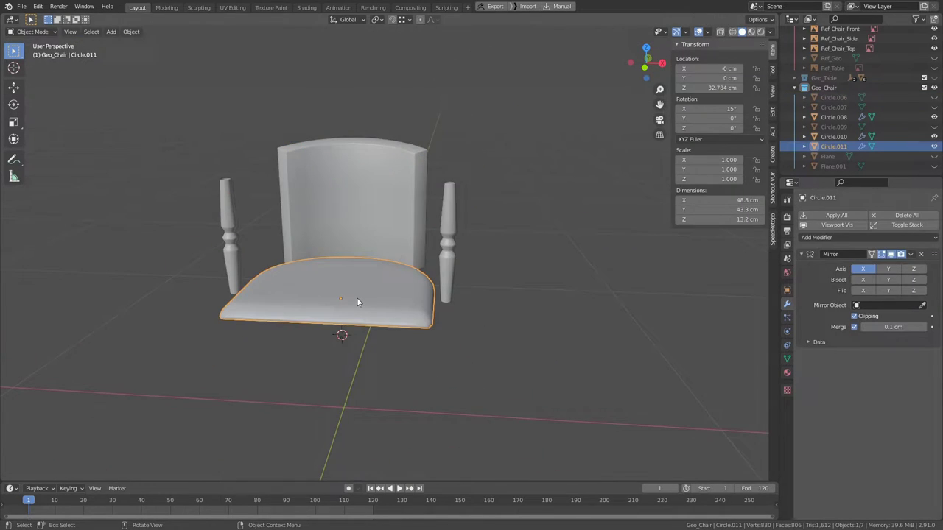
key(KP_Divide)
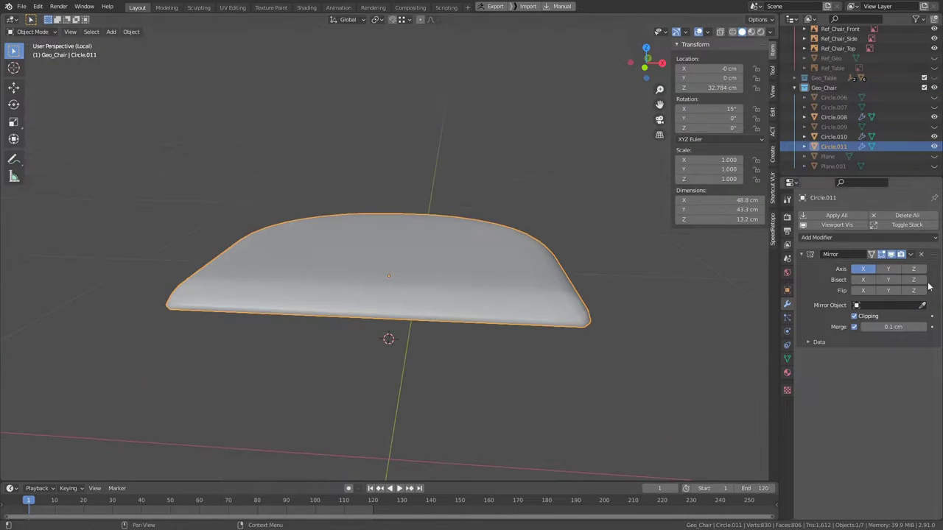
key(Tab)
mouse_move(357, 302)
middle_down()
mouse_move(431, 263)
mouse_move(530, 283)
middle_up()
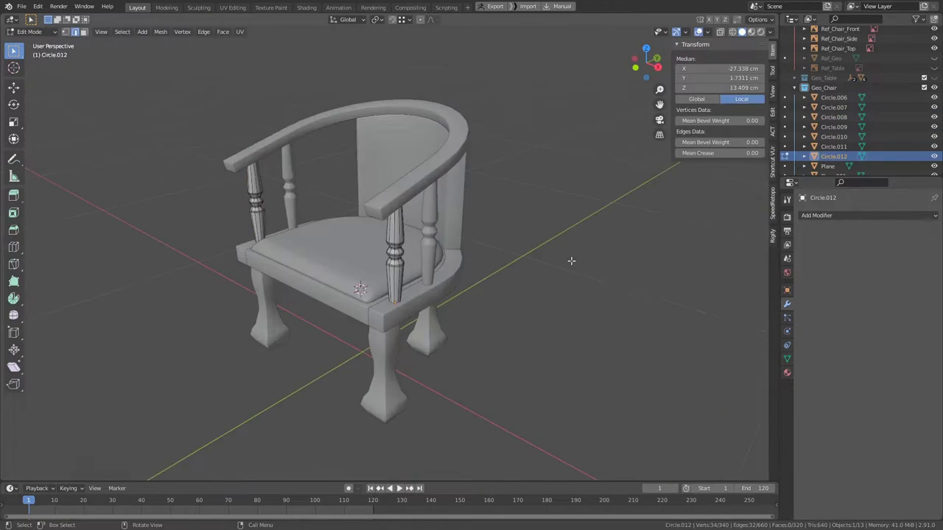
Join all chair parts into one object named 'Chair', then isolate the table top for editing
drag(171, 58, 511, 422)
key(ctrl+j)
key(F2)
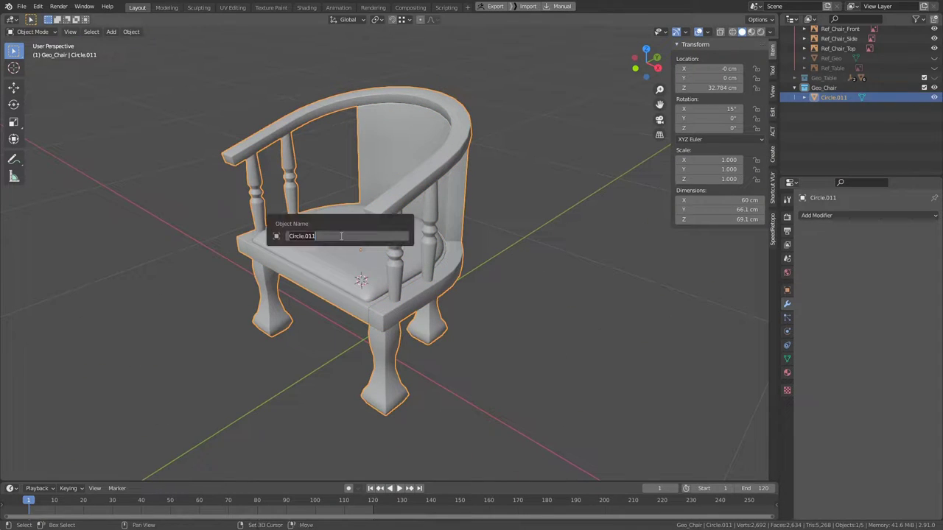
text(Chair)
key(Return)
key(Tab)
key(Tab)
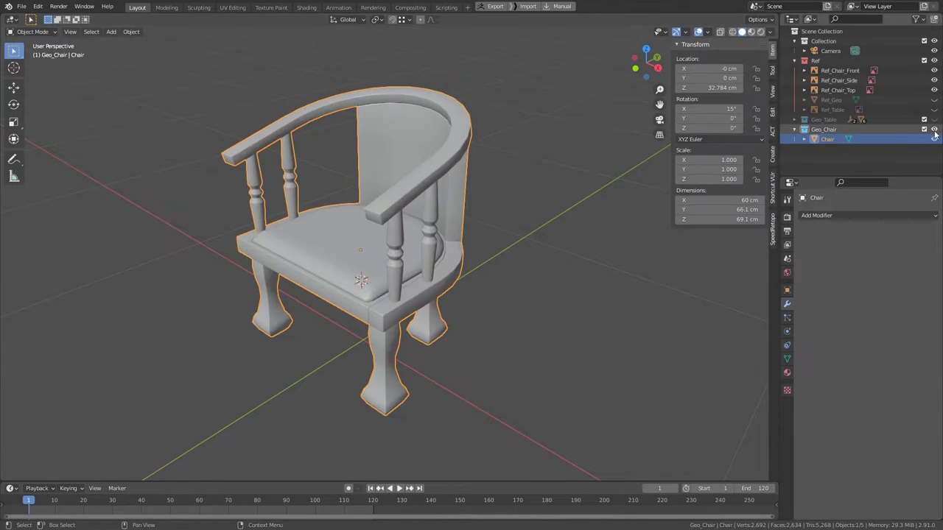
key(KP_Divide)
key(Tab)
Mark two edge loops on the table top's rim as UV seams
scroll(387, 400, up, 5)
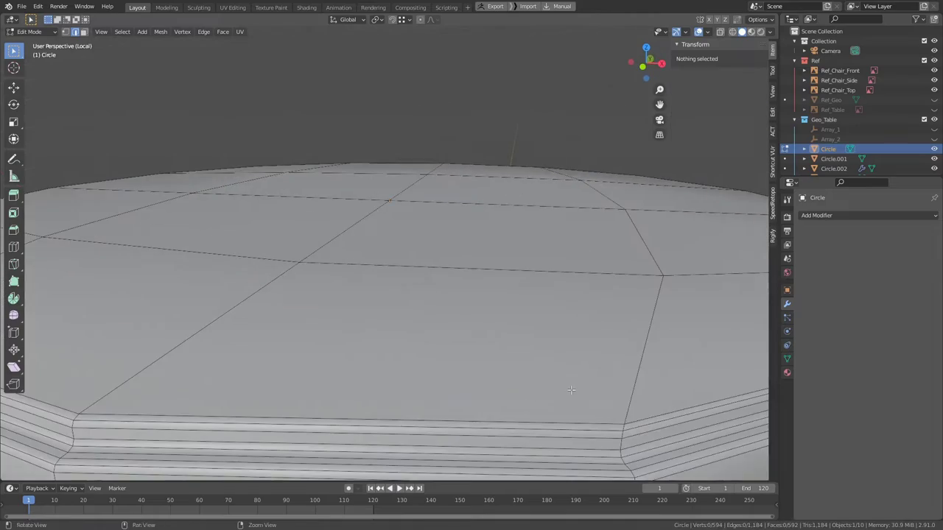
scroll(654, 260, up, 3)
middle_drag(654, 260, 388, 289)
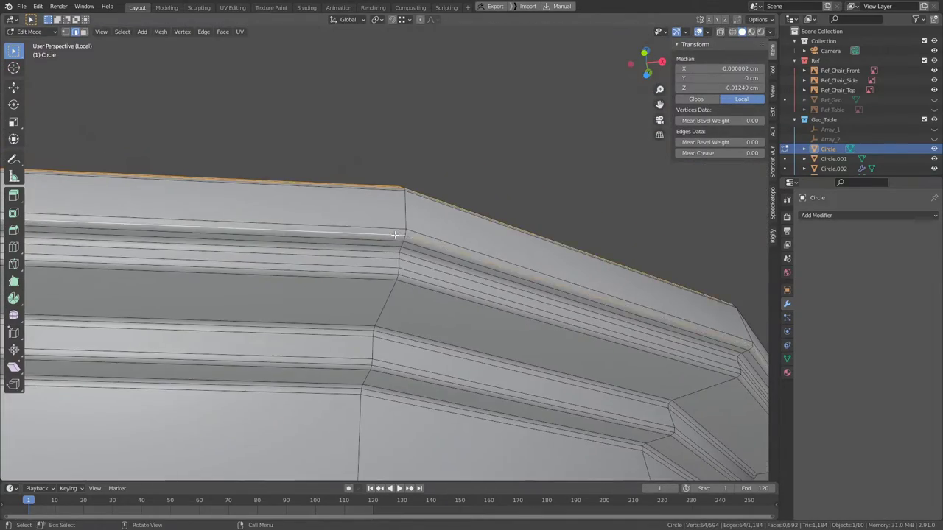
alt+shift+click(389, 289)
alt+click(333, 442)
mouse_move(334, 442)
middle_down()
mouse_move(463, 337)
mouse_move(415, 291)
middle_up()
right_click(415, 291)
click(415, 291)
From the side view, select a further path of edges along the table top's rim
key(KP_3)
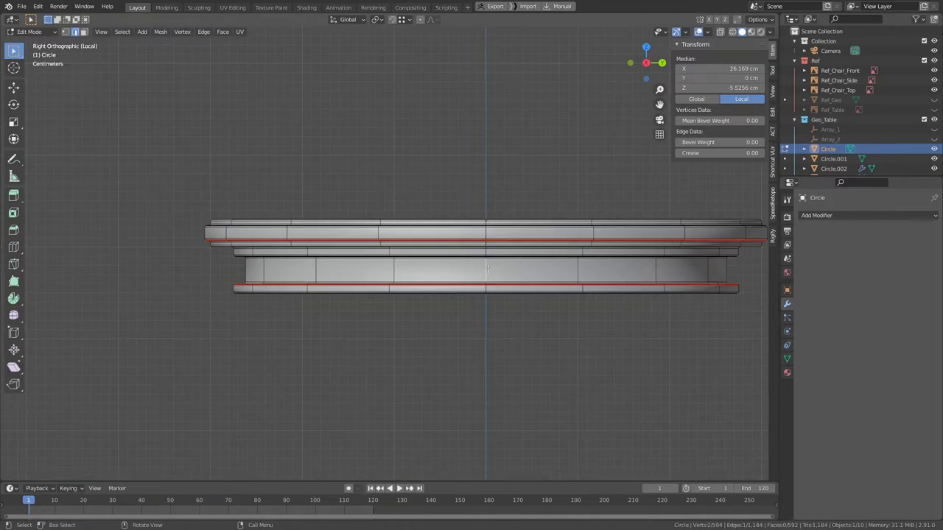
scroll(390, 346, up, 5)
middle_drag(391, 346, 373, 125)
ctrl+click(372, 125)
scroll(372, 125, down, 6)
mouse_move(381, 295)
middle_down()
mouse_move(391, 332)
mouse_move(409, 289)
middle_up()
scroll(391, 332, up, 6)
Leave the table top's local view and isolate the central column Circle.001
key(KP_Divide)
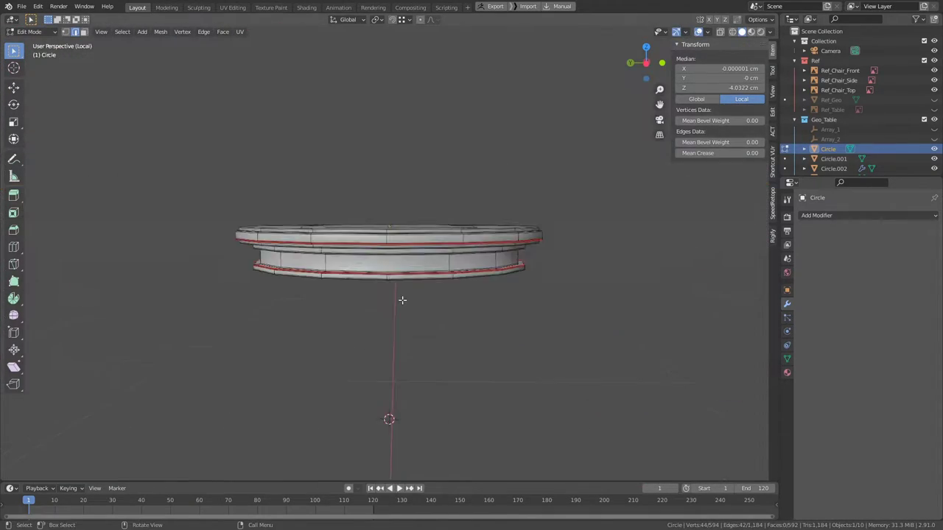
middle_drag(389, 421, 373, 420)
key(alt+a)
scroll(900, 135, down, 3)
click(839, 107)
key(KP_Divide)
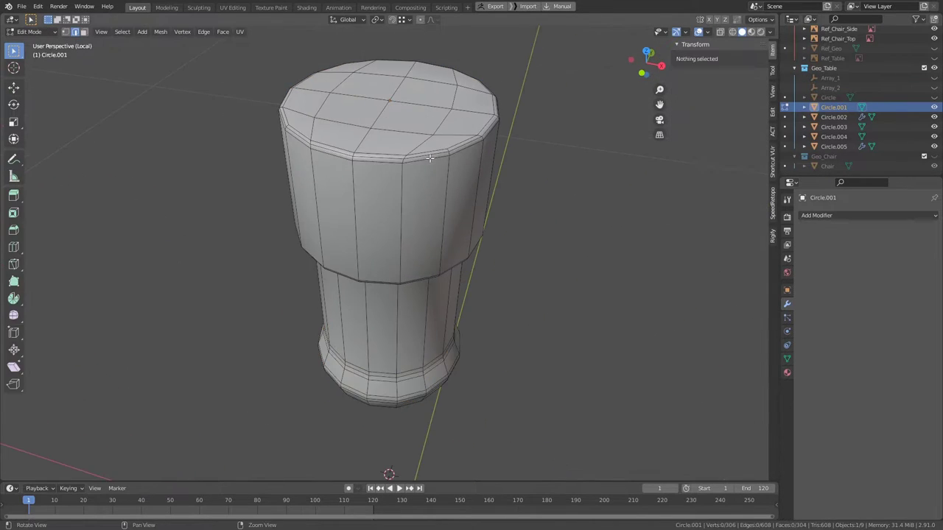
Mark the selected loops on column Circle.001 as seams and leave its isolated view
scroll(436, 269, up, 3)
middle_drag(436, 269, 420, 157)
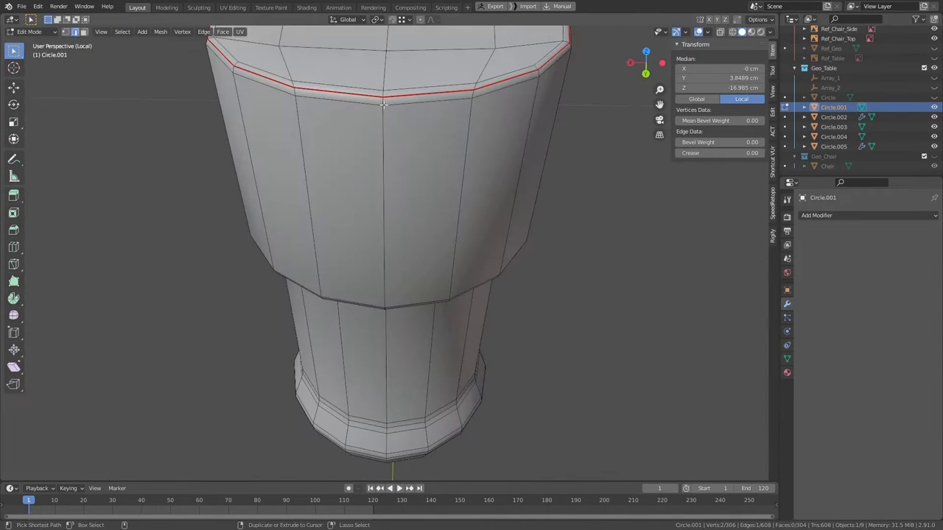
right_click(421, 158)
click(420, 157)
key(alt+a)
key(KP_Divide)
Isolate the grooved pedestal piece Circle.002, select a groove loop and apply its Array
click(833, 116)
key(KP_Divide)
key(Tab)
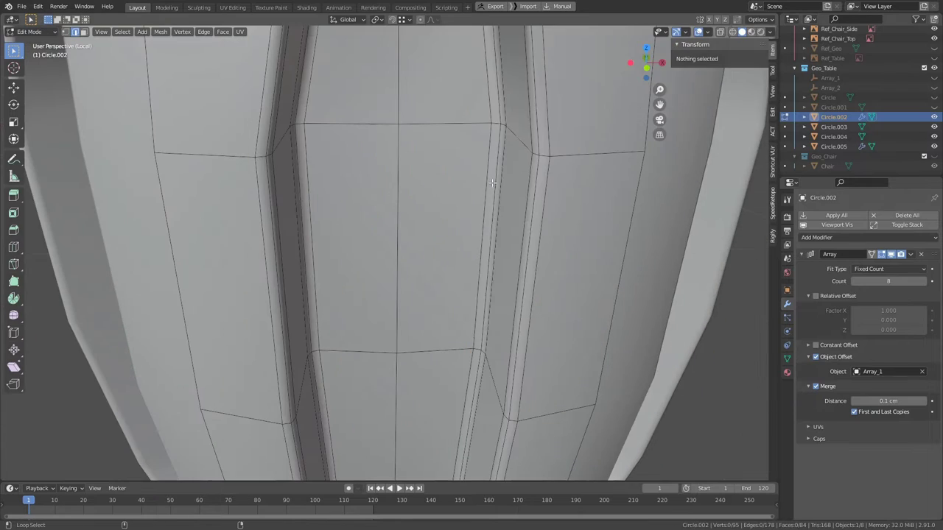
scroll(418, 240, down, 2)
alt+click(418, 240)
scroll(418, 240, up, 3)
scroll(403, 304, down, 3)
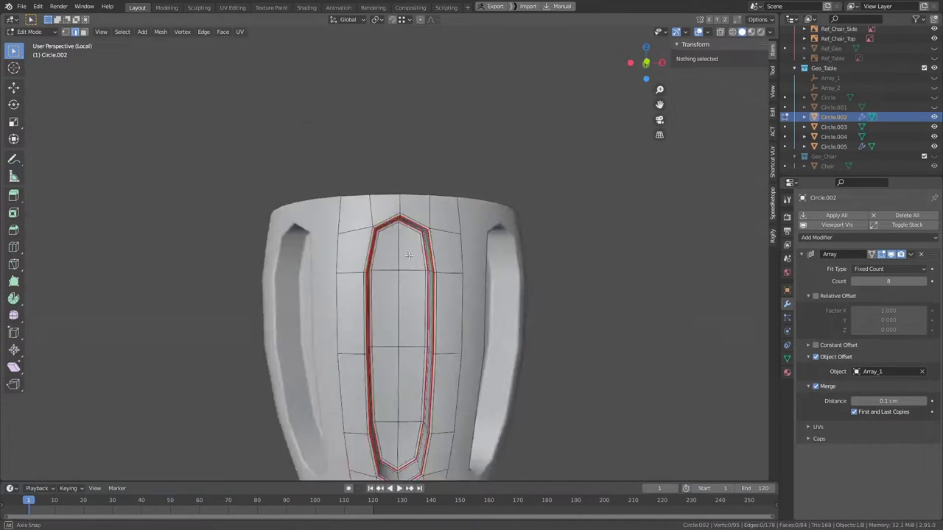
key(ctrl+a)
Cap the grooved piece's open top with a Grid Fill
middle_drag(403, 304, 437, 295)
key(ctrl+f)
click(410, 333)
middle_drag(368, 295, 368, 192)
Bevel the grooved piece's top rim loop by 0.1 cm with 2 segments
alt+click(224, 354)
mouse_move(224, 354)
middle_down()
mouse_move(331, 310)
mouse_move(412, 354)
mouse_move(376, 211)
mouse_move(294, 243)
middle_up()
key(ctrl+b)
click(221, 295)
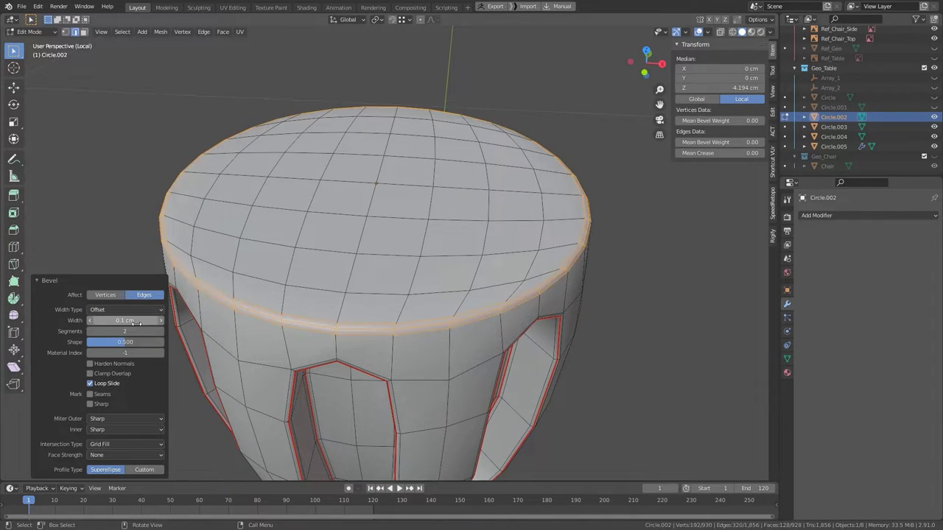
mouse_move(332, 294)
middle_down()
mouse_move(499, 157)
mouse_move(442, 221)
middle_up()
key(ctrl+KP_1)
scroll(388, 322, up, 5)
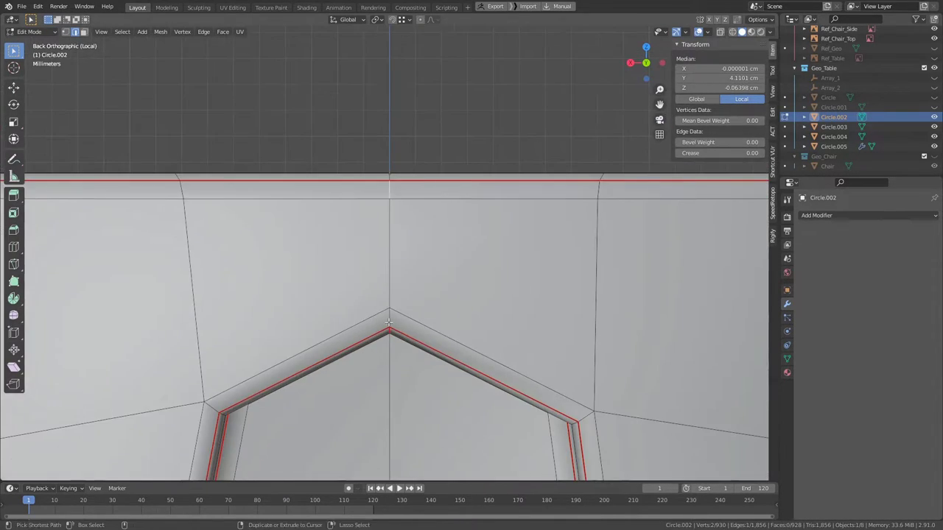
middle_drag(388, 322, 383, 332)
scroll(390, 331, down, 8)
Mark the top and bottom edge loops of pedestal ring Circle.003 as UV seams
key(Tab)
middle_drag(398, 294, 408, 256)
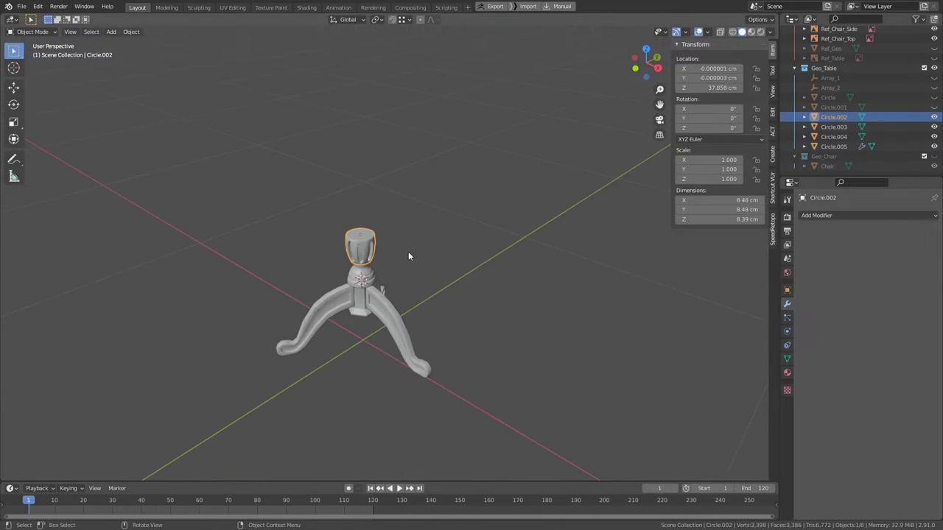
click(360, 283)
key(KP_Divide)
key(Tab)
scroll(398, 295, up, 5)
alt+click(433, 272)
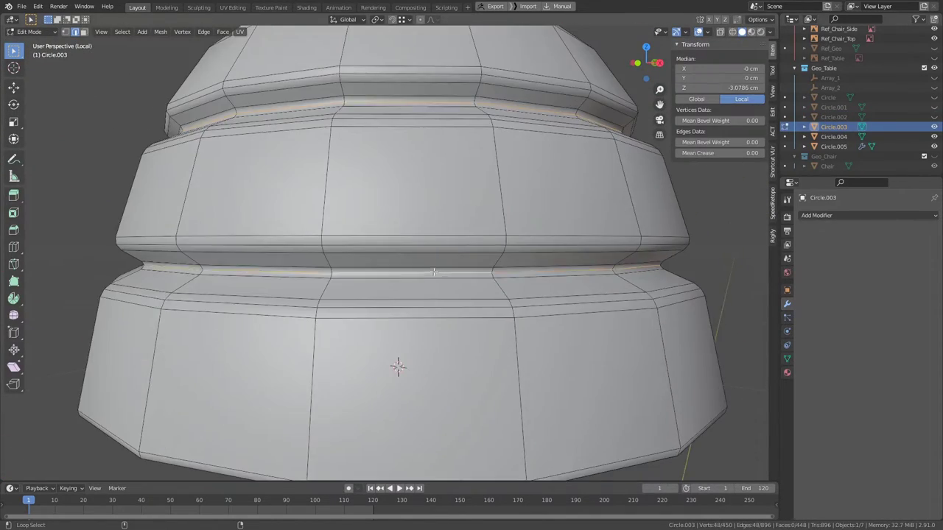
scroll(433, 271, down, 5)
mouse_move(486, 287)
middle_down()
mouse_move(412, 221)
mouse_move(398, 147)
middle_up()
ctrl+click(633, 310)
key(u)
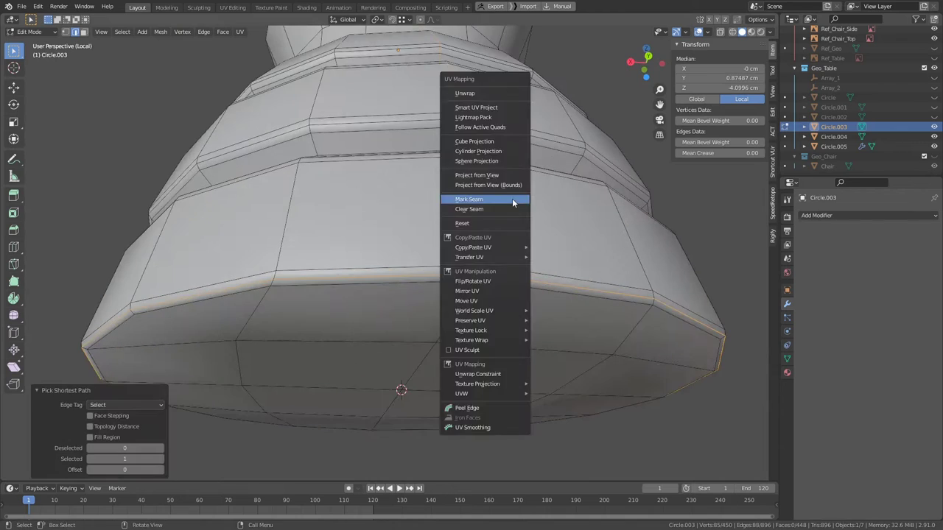
click(511, 198)
key(KP_Divide)
Isolate column Circle.004 in Edit Mode and select an edge loop on it
click(381, 356)
key(KP_Divide)
key(Tab)
scroll(333, 325, up, 5)
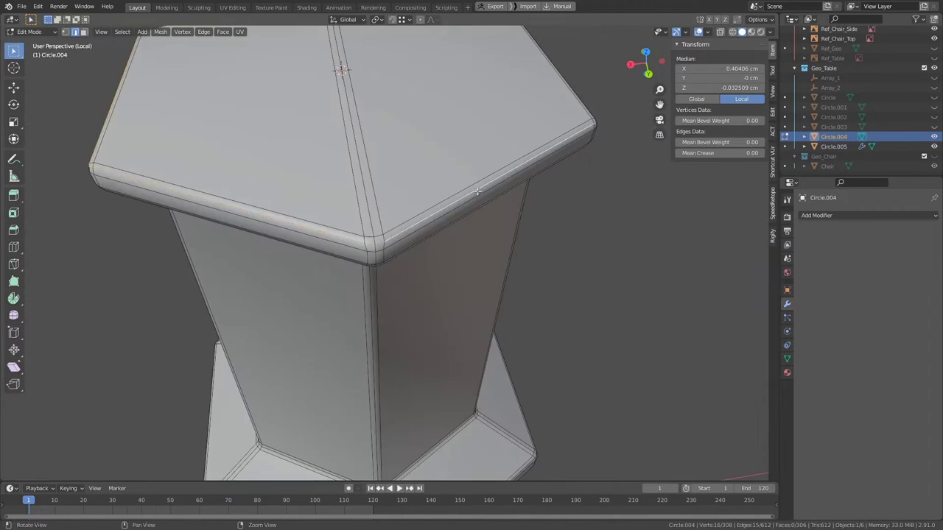
scroll(477, 191, down, 4)
key(alt+a)
alt+click(471, 207)
mouse_move(472, 207)
middle_down()
mouse_move(488, 185)
mouse_move(457, 243)
middle_up()
Add the column's base loop and one vertical edge to the seam selection
scroll(464, 206, up, 2)
scroll(457, 295, up, 3)
alt+click(461, 324)
scroll(307, 420, up, 3)
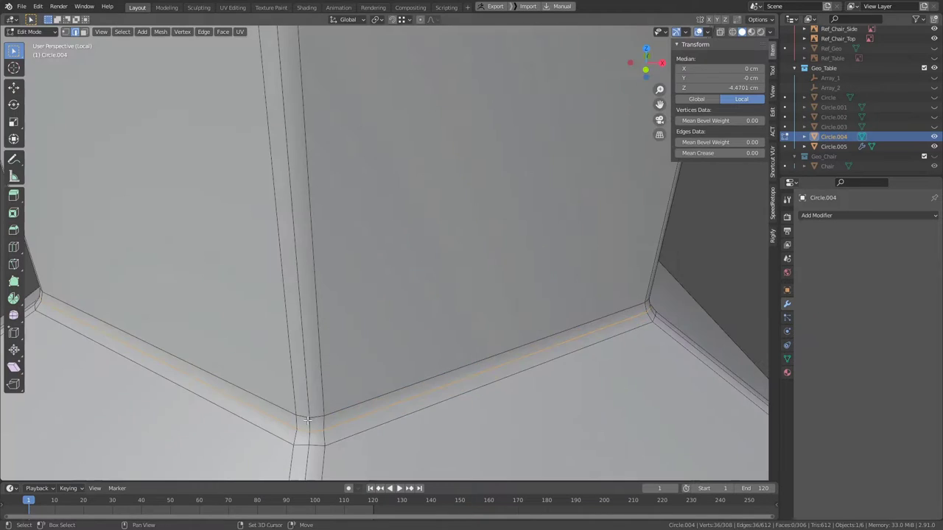
scroll(307, 420, down, 5)
middle_drag(383, 227, 456, 204)
scroll(457, 204, up, 3)
alt+click(394, 228)
key(KP_Divide)
Rotate the column piece Circle.004 around the Z axis
scroll(523, 265, down, 6)
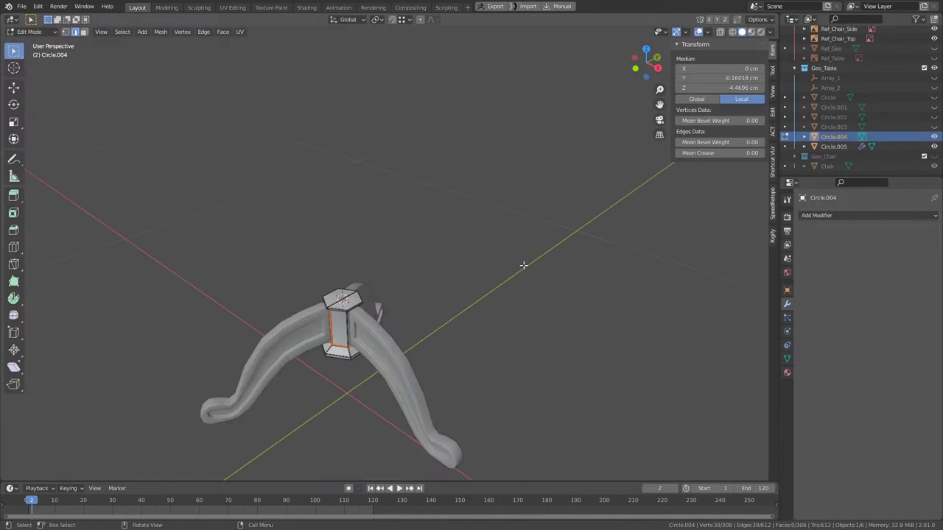
middle_drag(383, 272, 400, 257)
key(KP_Decimal)
key(Tab)
key(r)
key(z)
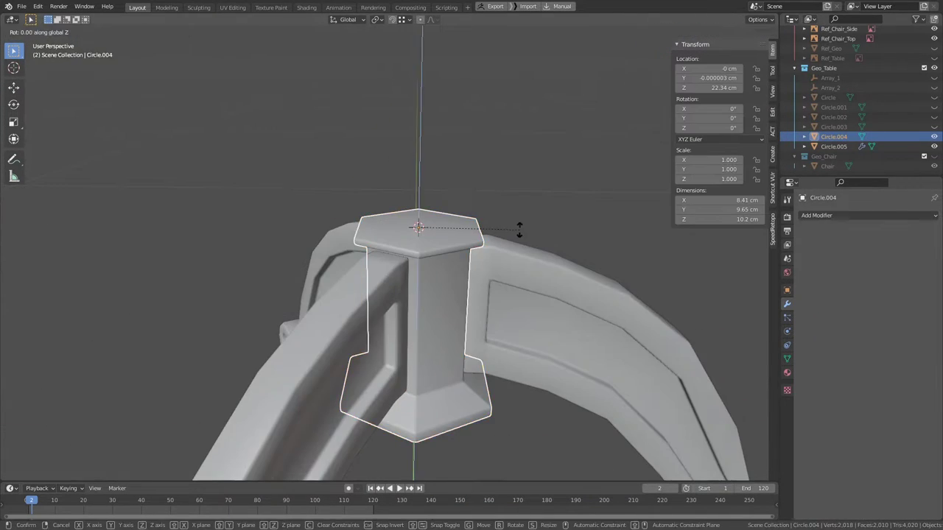
Isolate the curved leg Circle.005 and select edge loops along its panels
click(521, 315)
key(KP_Divide)
key(Tab)
scroll(273, 294, up, 4)
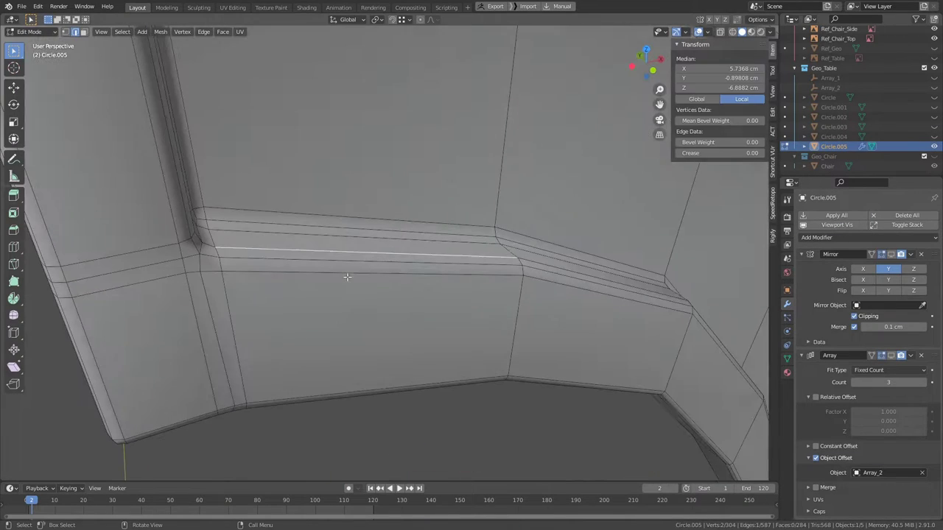
mouse_move(339, 280)
middle_down()
mouse_move(352, 218)
mouse_move(228, 141)
mouse_move(385, 267)
middle_up()
scroll(352, 217, up, 3)
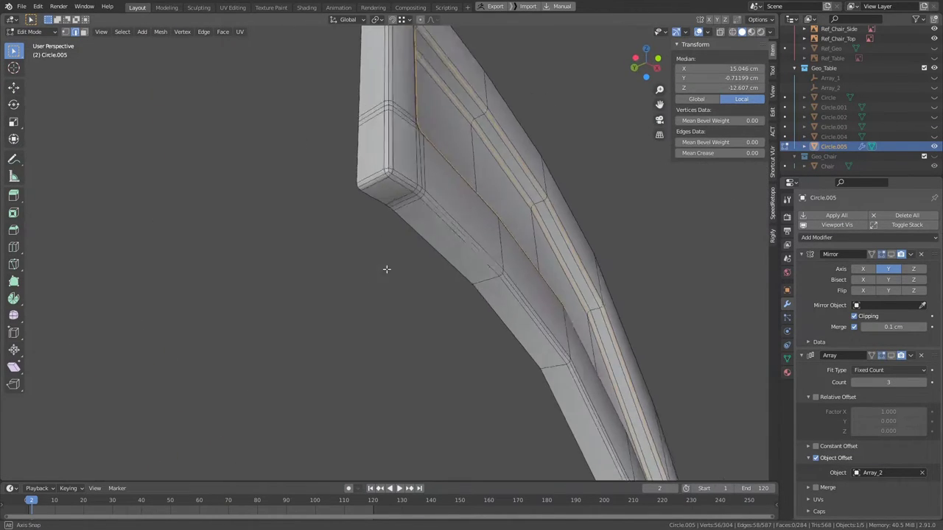
alt+click(382, 103)
scroll(381, 103, down, 4)
scroll(442, 369, up, 5)
middle_drag(442, 295, 368, 265)
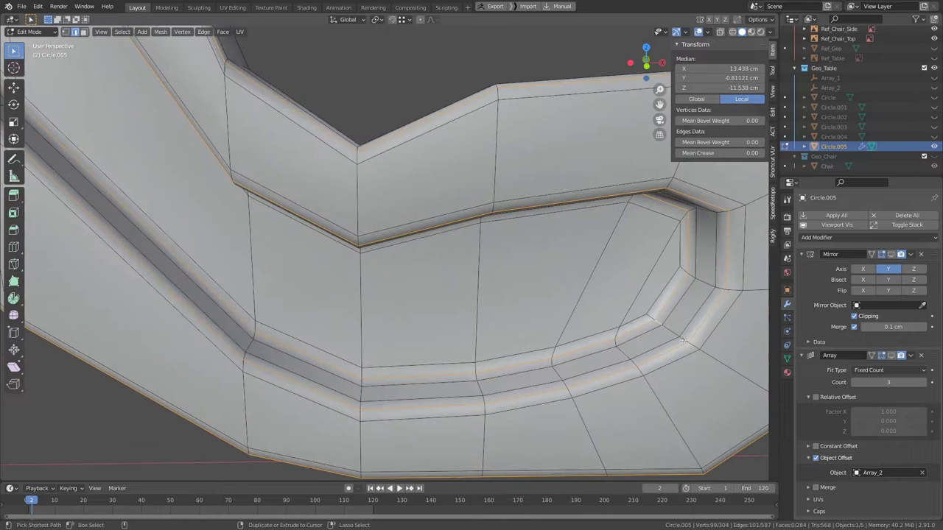
scroll(369, 265, down, 4)
ctrl+click(366, 269)
scroll(366, 269, up, 4)
middle_drag(160, 162, 311, 228)
Mark the leg's selected edges as seams and apply its Mirror and Array modifiers
right_click(390, 267)
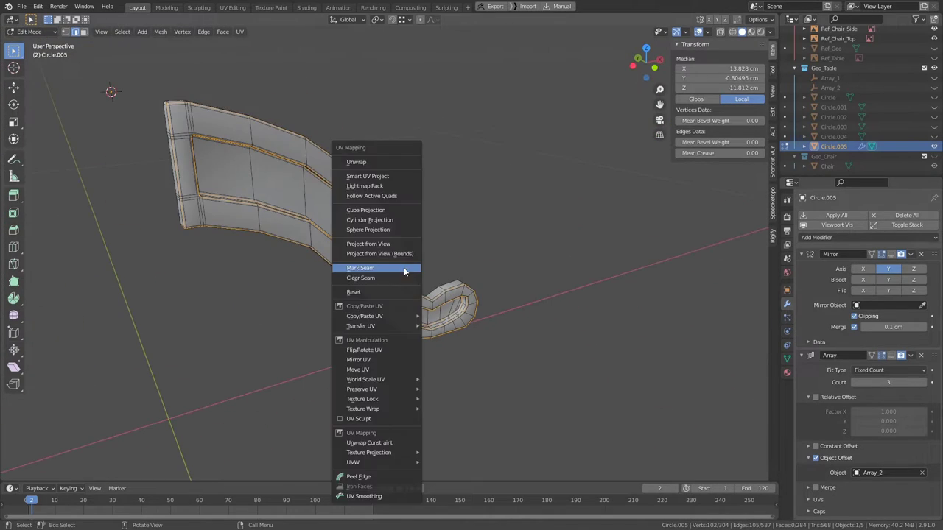
click(390, 268)
key(Tab)
scroll(389, 267, down, 4)
click(836, 215)
middle_drag(412, 221, 318, 174)
Delete the Array_1 and Array_2 helpers and join all table pieces into one Table object
scroll(629, 197, down, 3)
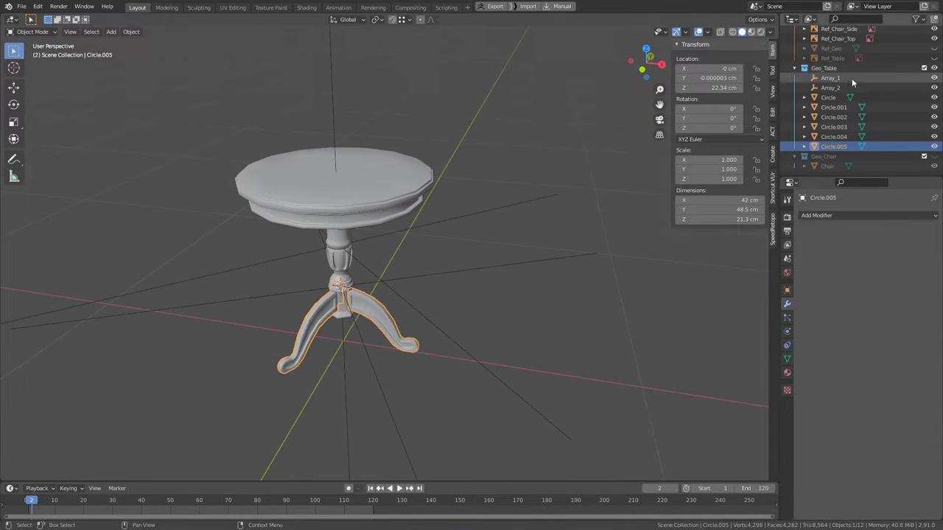
click(851, 78)
ctrl+click(830, 88)
key(x)
click(531, 154)
drag(200, 133, 448, 365)
key(ctrl+j)
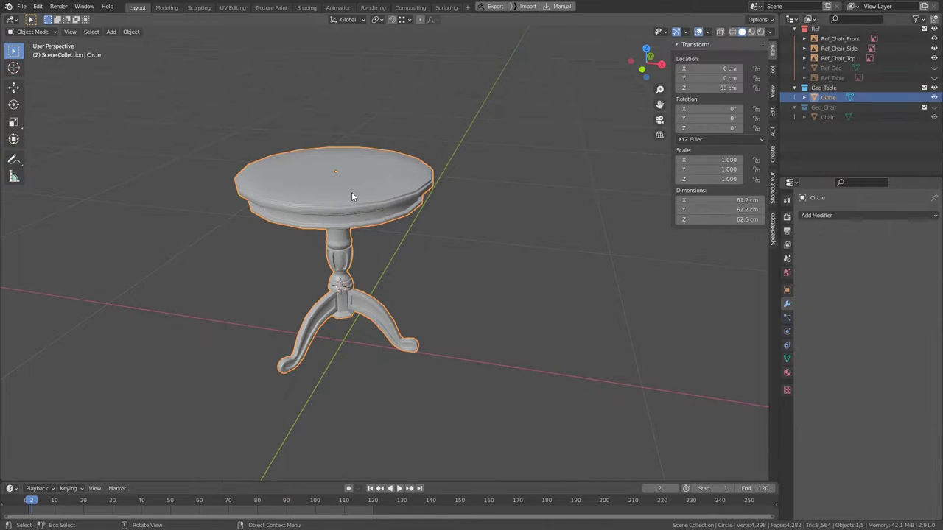
key(Tab)
key(Tab)
Delete the Ref references, move the chair into the Geo collection and remove the empty collection
click(833, 110)
shift+click(841, 70)
key(x)
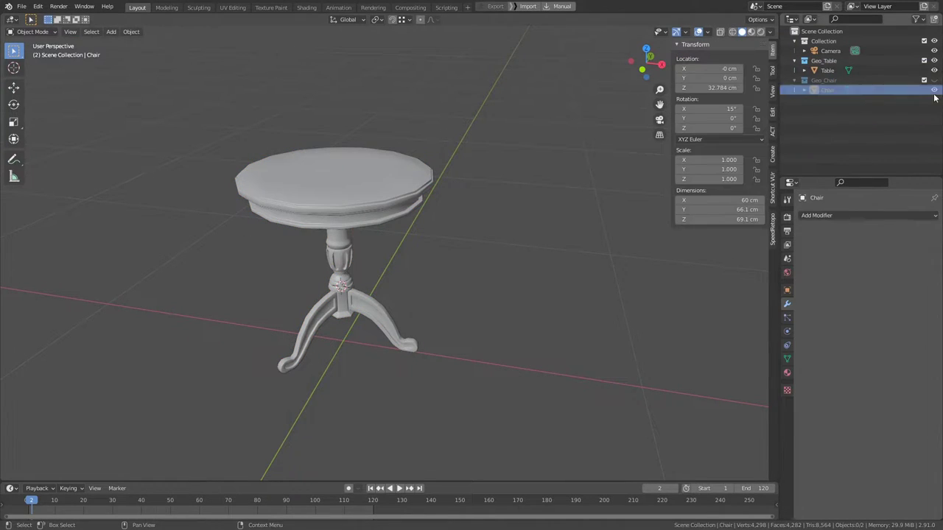
key(alt+h)
key(m)
key(BackSpace)
key(BackSpace)
key(BackSpace)
key(Return)
mouse_move(325, 177)
middle_down()
mouse_move(408, 178)
mouse_move(424, 168)
middle_up()
key(h)
key(x)
click(359, 196)
Add a ground plane, place the chair beside the table and apply the table's rotation
key(alt+h)
key(shift+a)
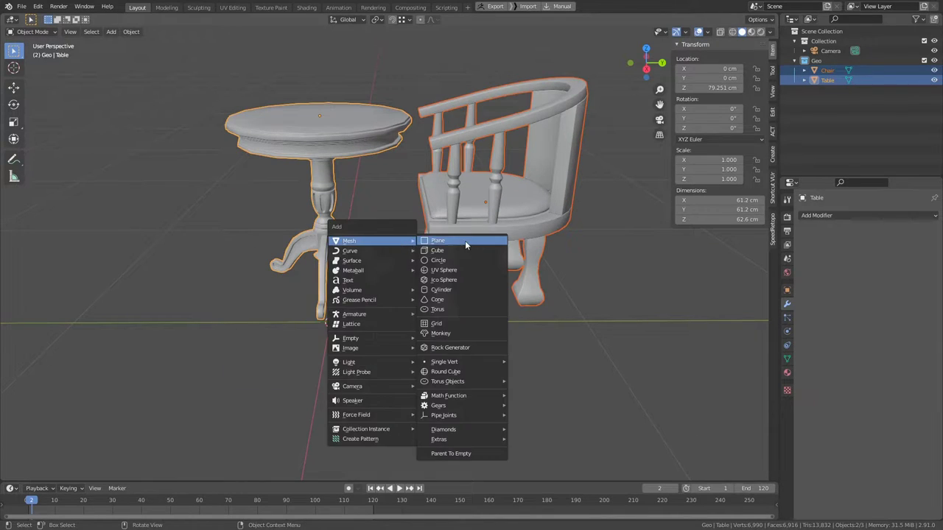
click(465, 240)
click(328, 226)
key(shift+s)
click(276, 134)
key(ctrl+a)
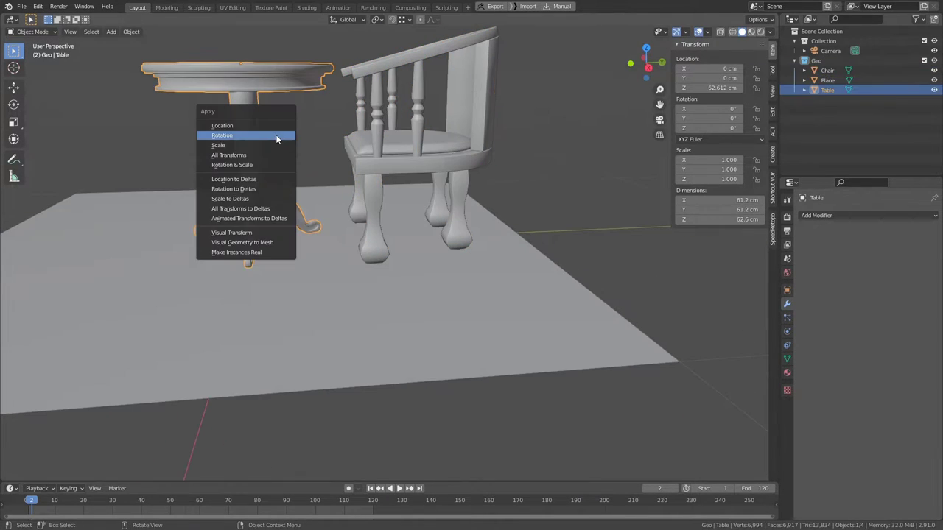
click(340, 342)
click(827, 70)
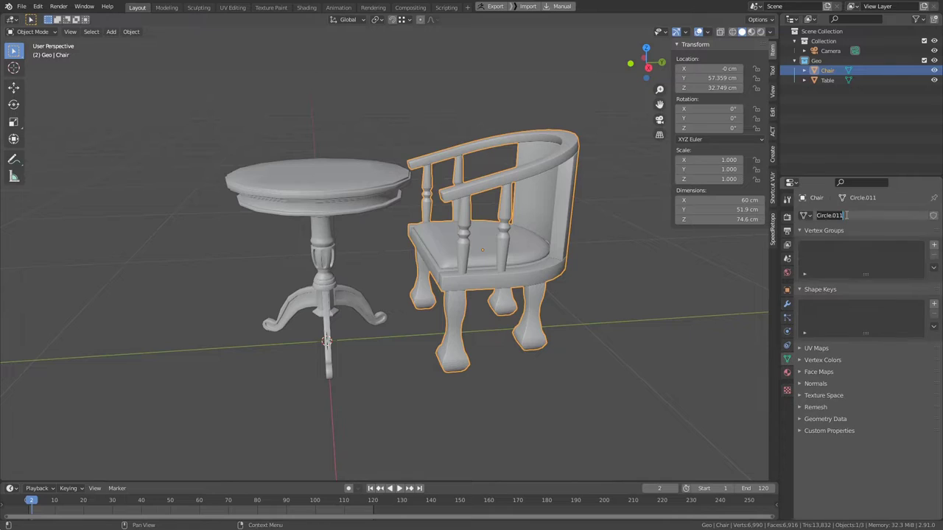
Unwrap the whole table mesh in the UV Editing workspace
click(232, 8)
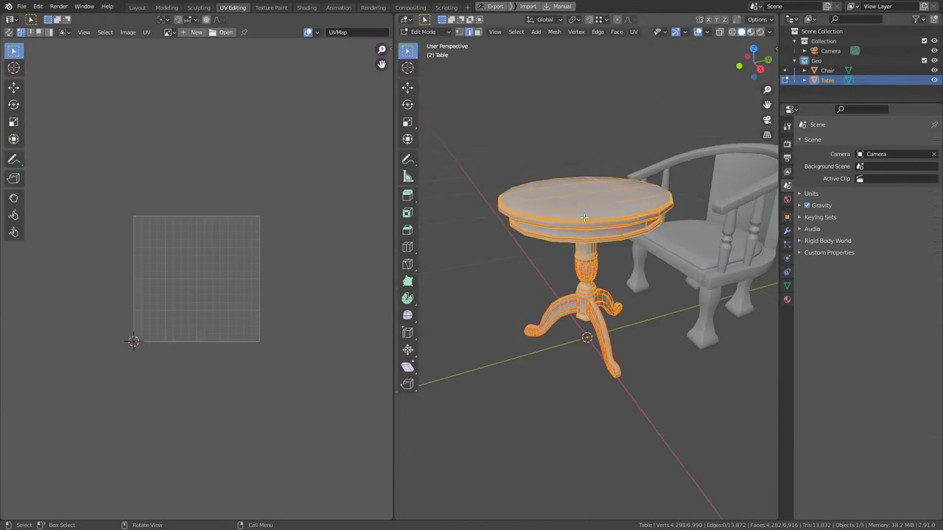
key(u)
click(606, 185)
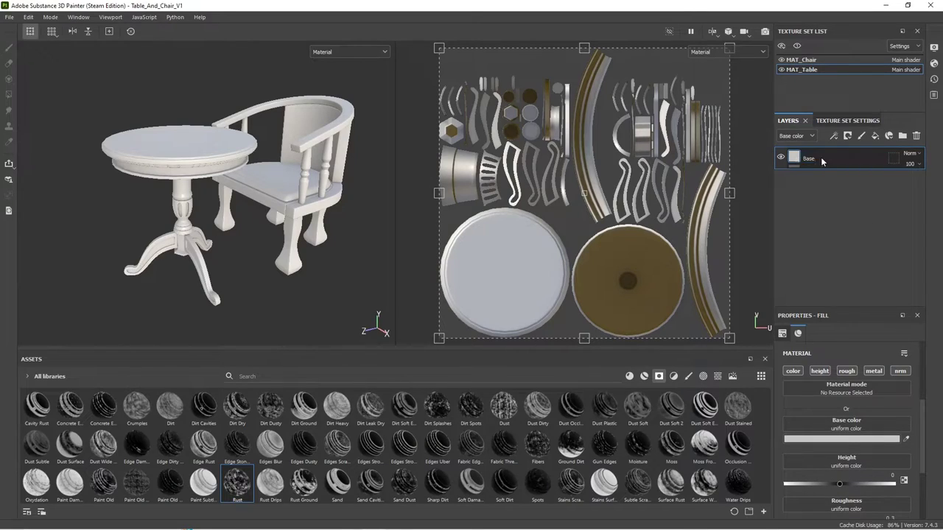
Make the table's Base fill beige and add a darker brown Color_Var_1 fill with a Directional-patterned mask
drag(858, 374, 857, 365)
click(775, 302)
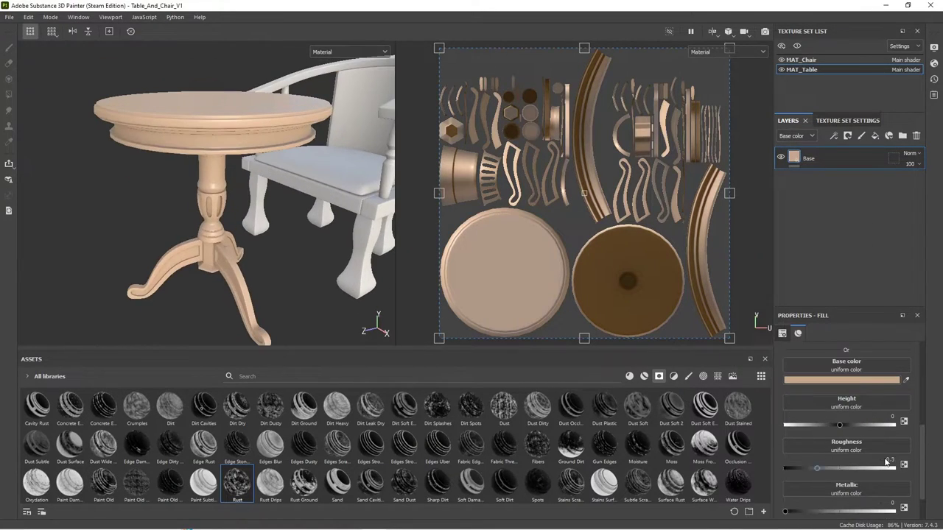
click(832, 380)
click(751, 452)
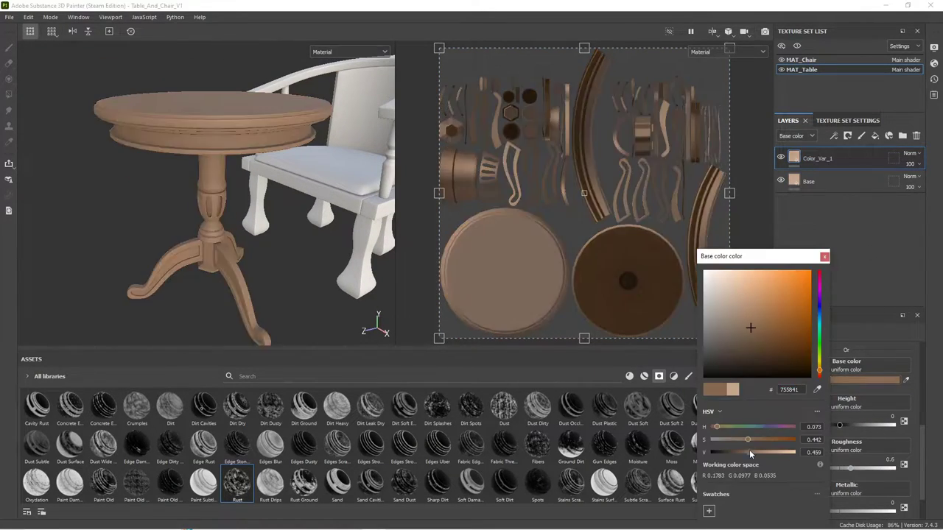
drag(504, 484, 787, 425)
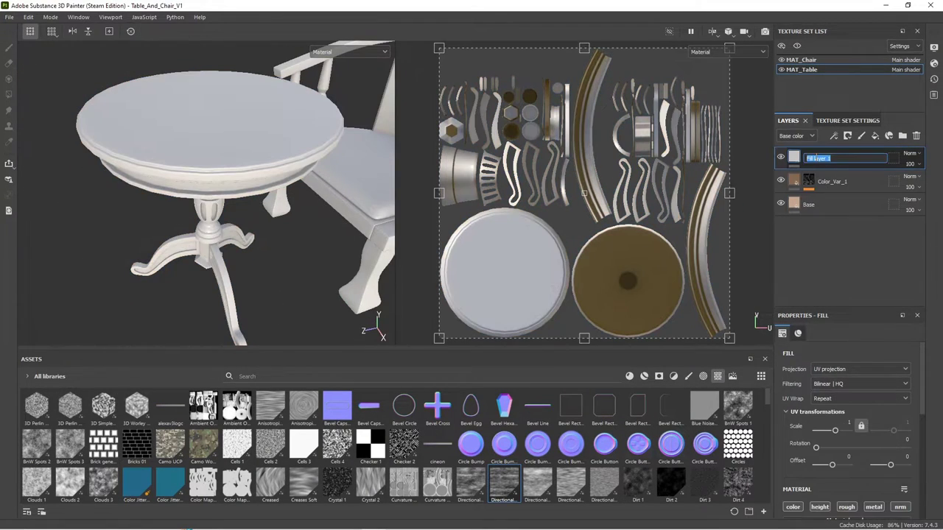
Make the table's base colour a more saturated orange
scroll(872, 489, down, 2)
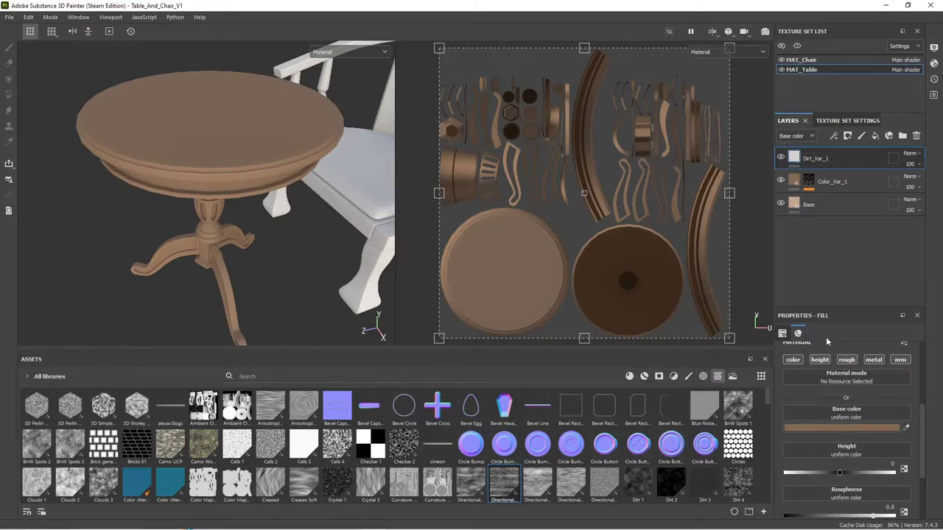
drag(751, 443, 773, 442)
click(837, 256)
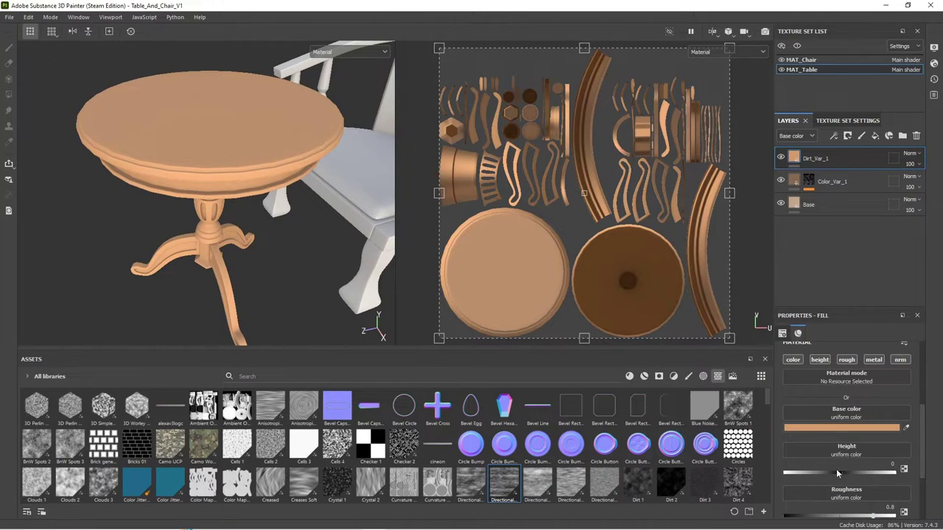
Give Dirt_Var_1 a generated dirt mask with height -0.02 and balance 0.5
right_click(799, 156)
click(832, 11)
drag(237, 482, 800, 156)
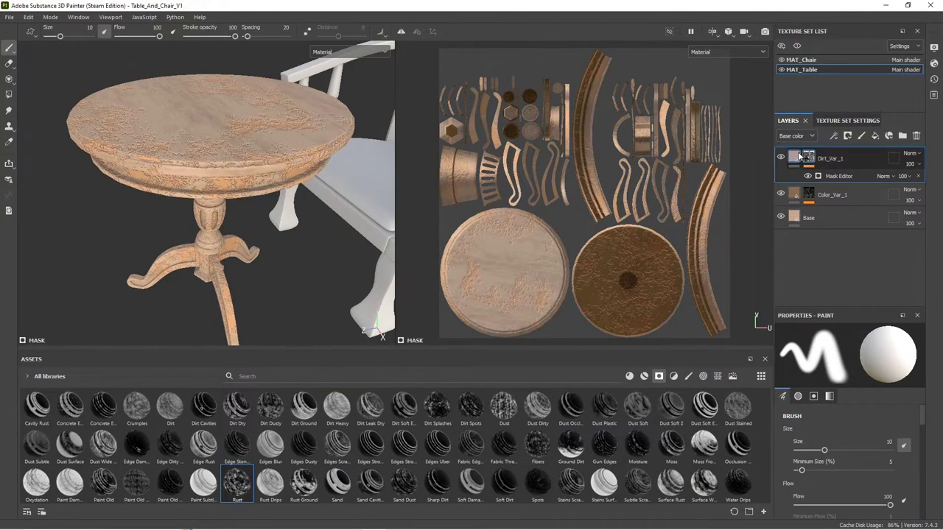
drag(835, 445, 837, 444)
scroll(312, 185, up, 3)
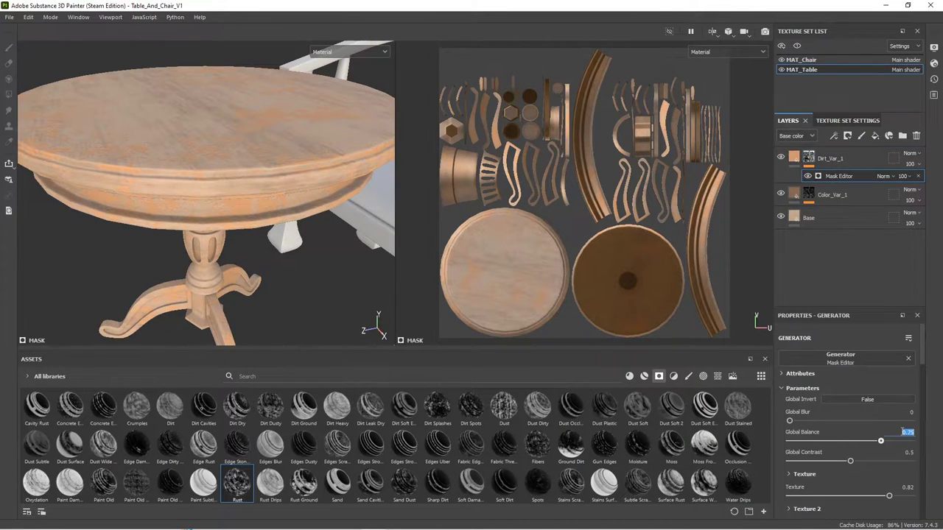
text(0.5)
key(Return)
Color Dirt_Var_2 dark brown and mask it with a Curvature generator
alt+drag(200, 126, 230, 129)
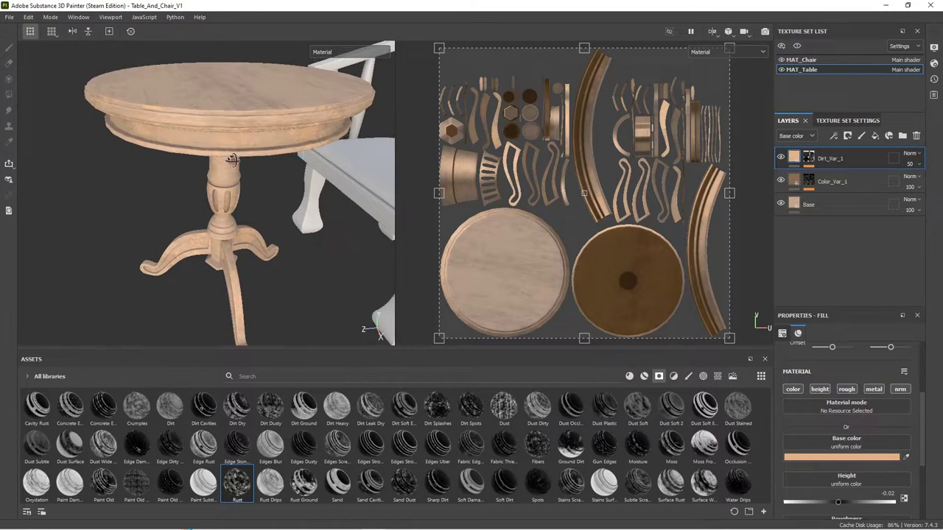
alt+drag(231, 160, 215, 175)
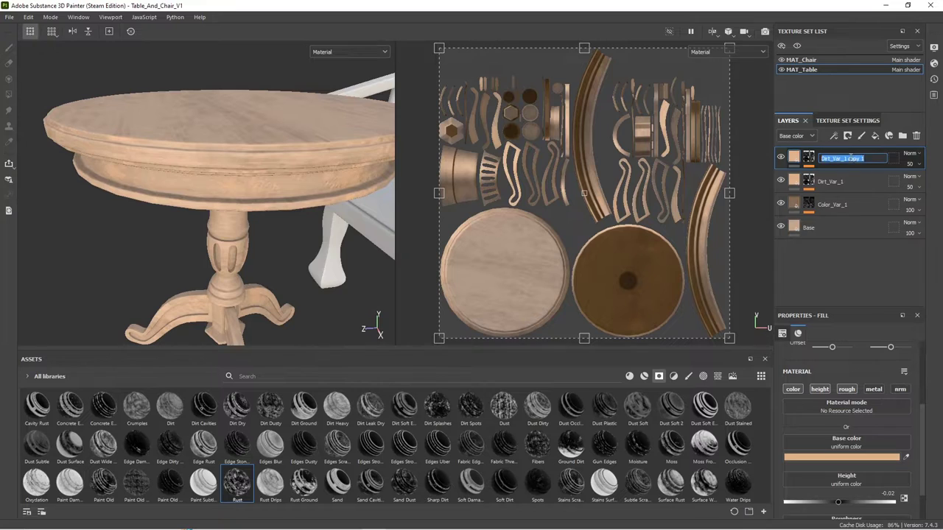
click(842, 457)
click(796, 365)
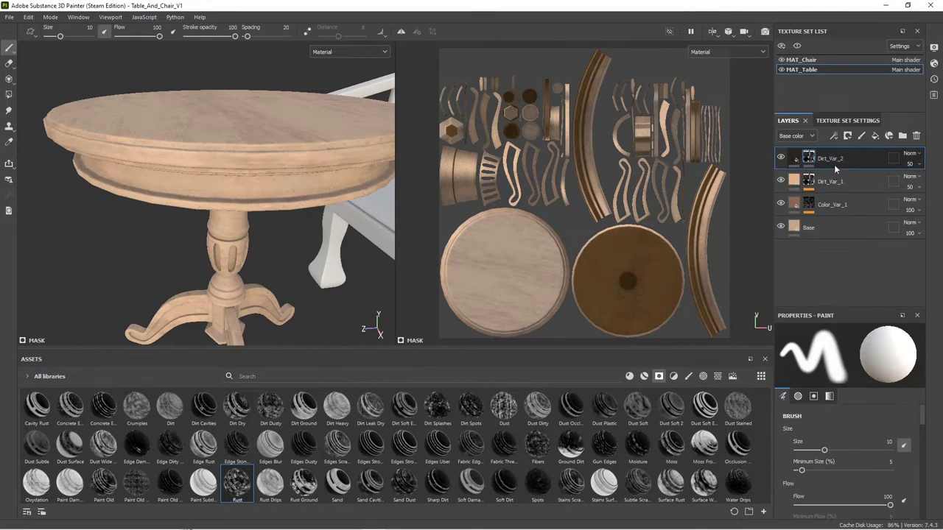
right_click(834, 164)
click(849, 346)
click(847, 357)
click(853, 379)
double_click(893, 432)
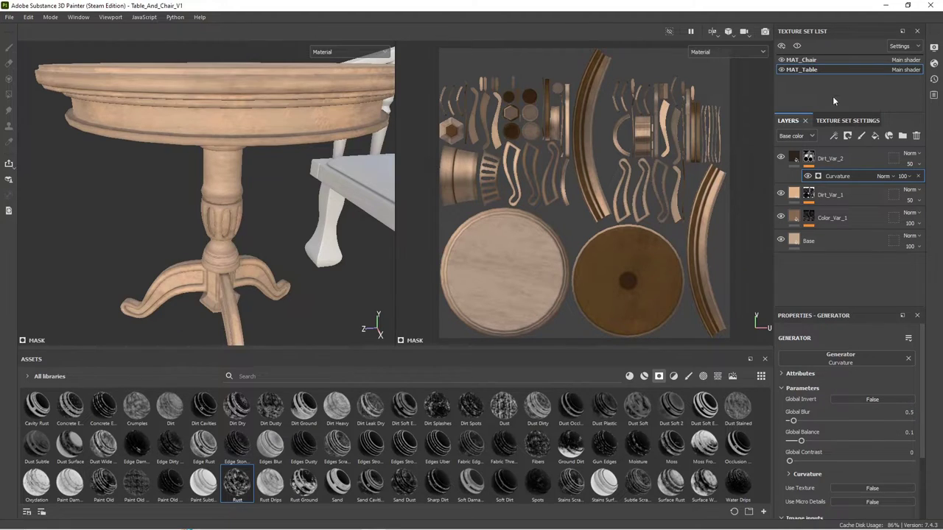
Add a new fill layer above Dirt_Var_2 at the top of the stack
click(827, 159)
alt+drag(310, 154, 272, 122)
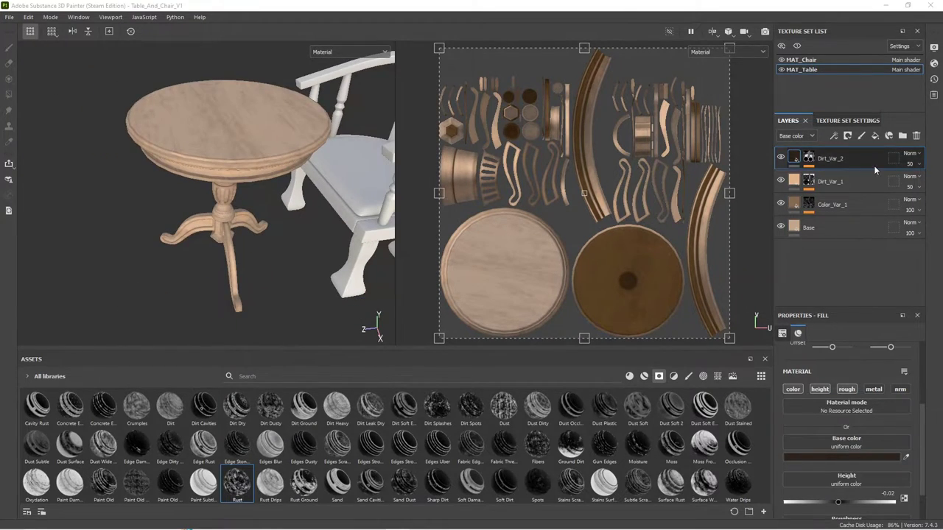
click(874, 135)
Give the fill layer a black mask filled with the Grunge Scratches Rough pattern
scroll(854, 486, down, 3)
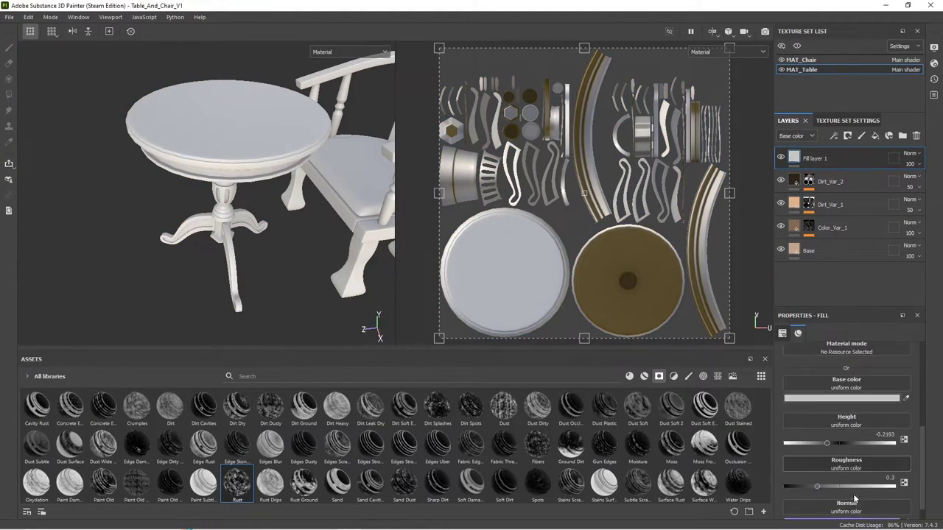
right_click(818, 158)
click(832, 22)
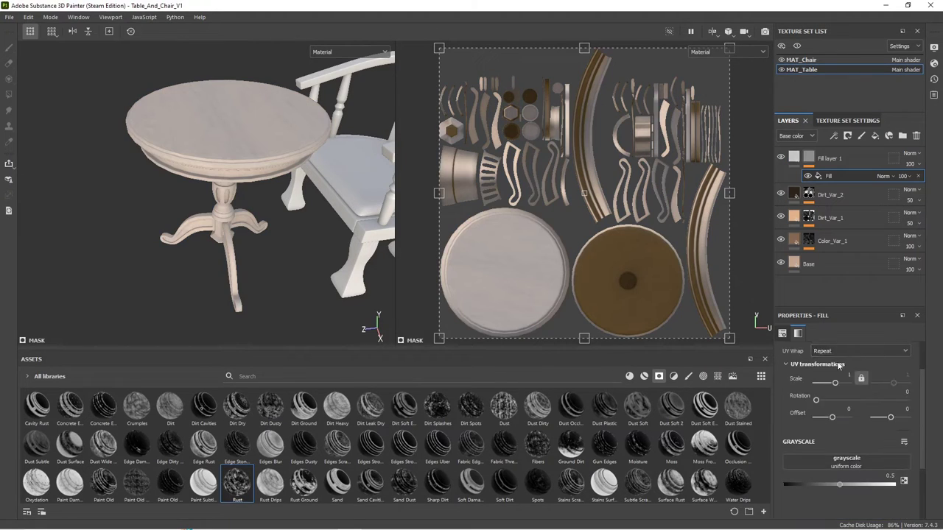
scroll(833, 457, down, 3)
click(833, 466)
click(877, 413)
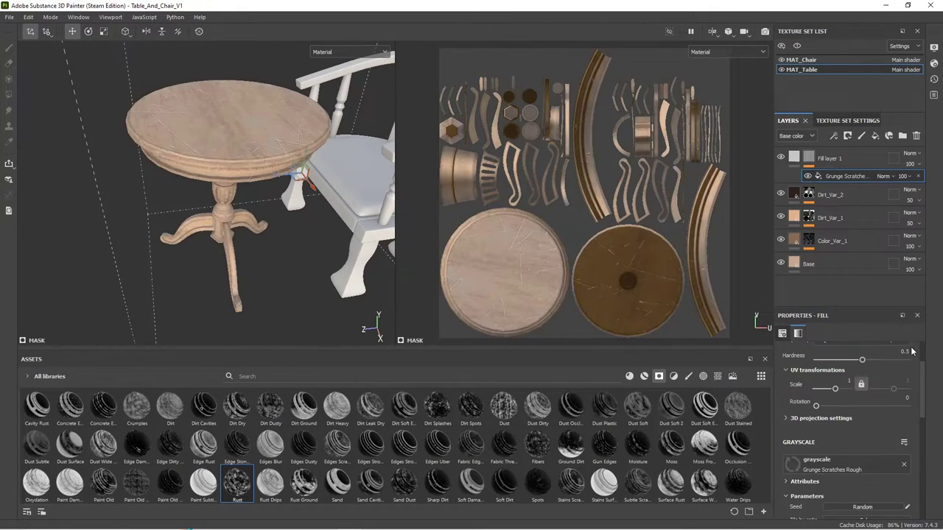
alt+drag(189, 91, 209, 132)
scroll(816, 480, down, 2)
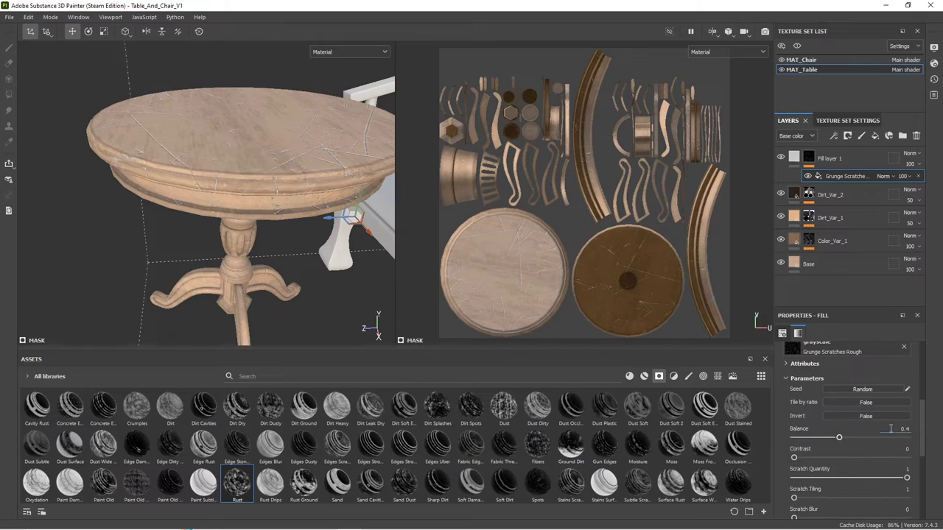
Toggle the layer's colour channel and rename it Scratches_1
key(Delete)
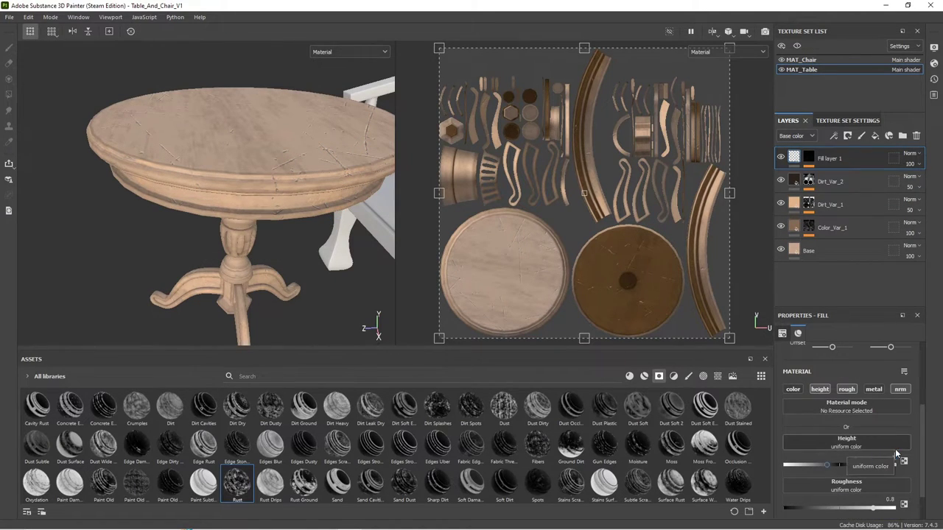
click(793, 389)
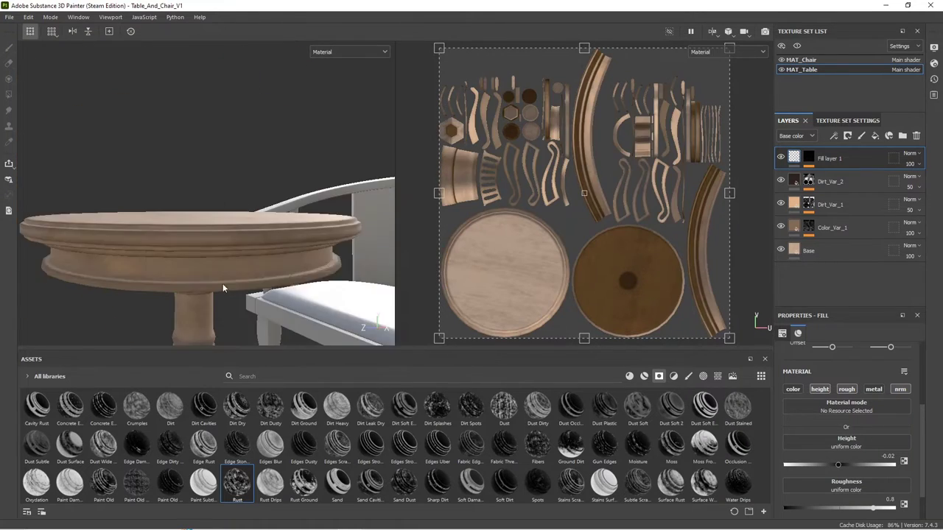
double_click(830, 158)
text(Scratches_1)
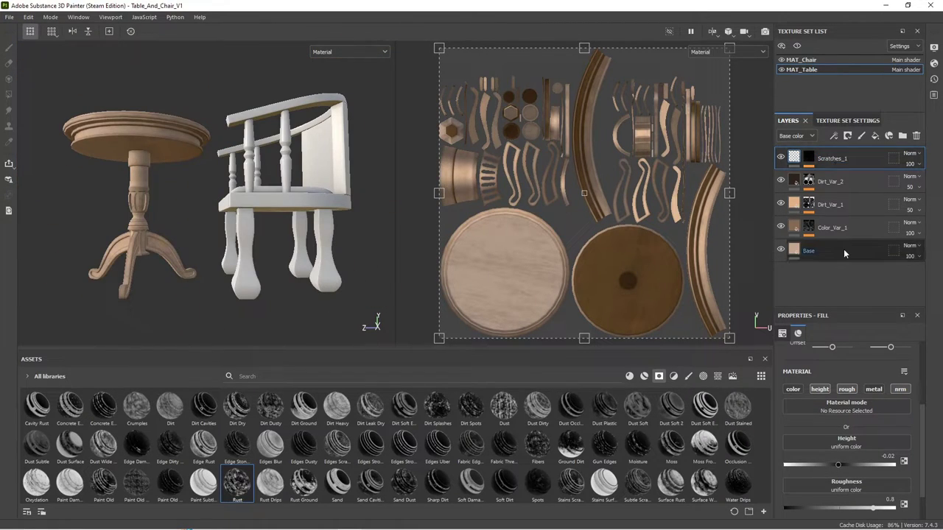
Group the wood layers as MAT_Wood_Light, apply it to the chair with a white polygon-fill mask
click(902, 136)
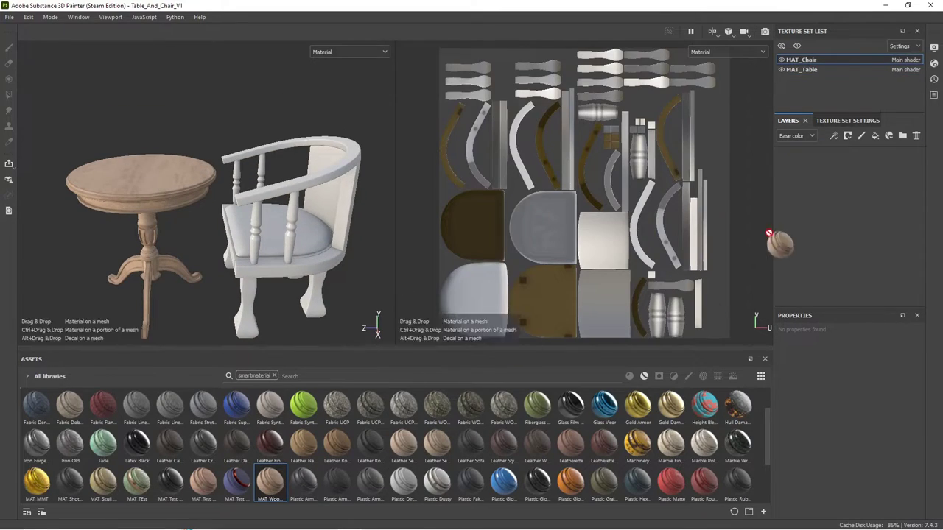
drag(769, 234, 766, 236)
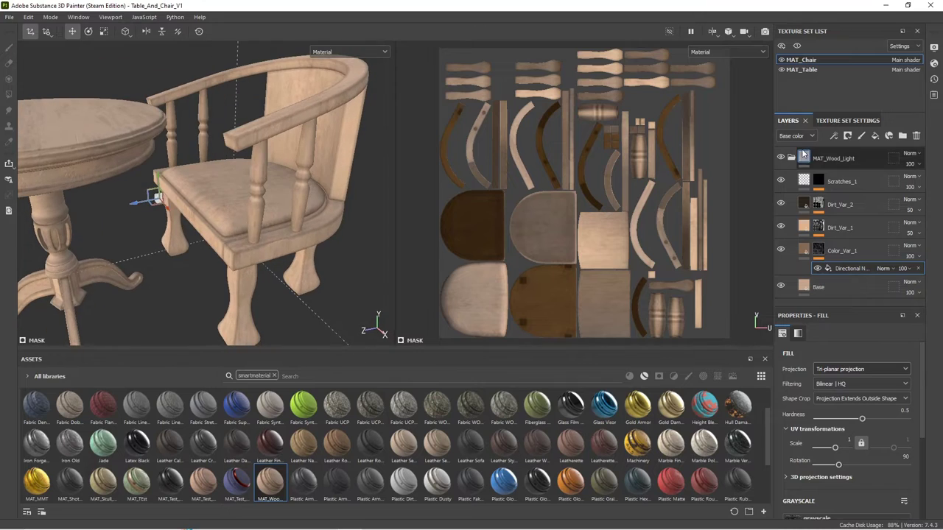
click(888, 136)
key(4)
scroll(344, 149, up, 3)
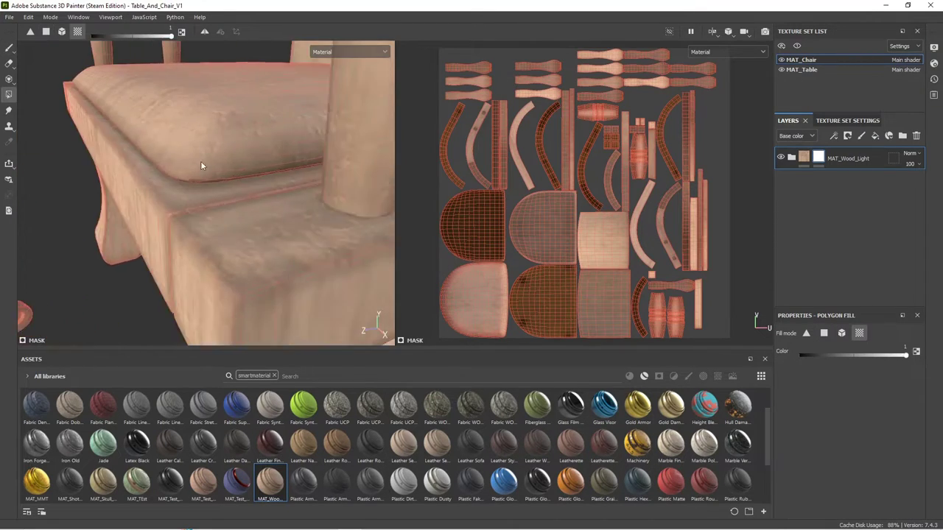
scroll(200, 161, up, 3)
Fill the tartan seat mask and add a pink Var_1 fill layer at 7% opacity
right_click(836, 151)
click(833, 21)
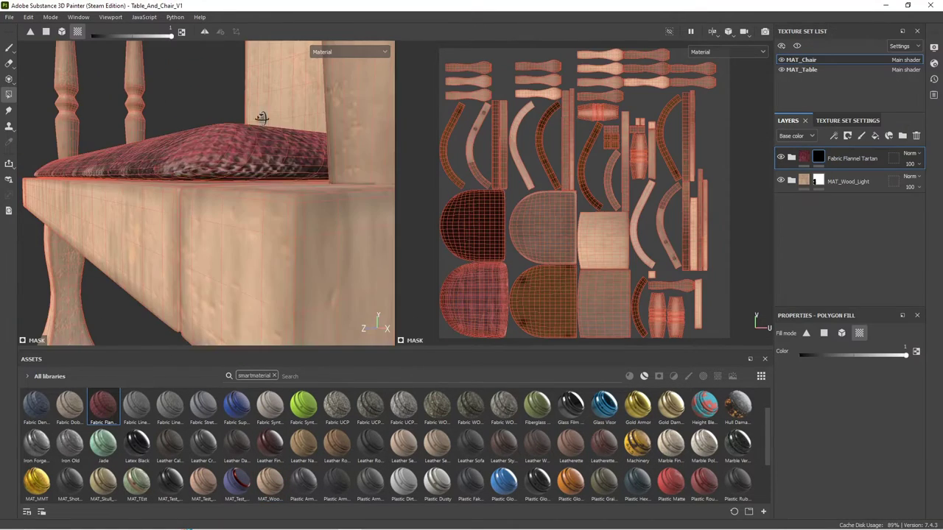
click(875, 136)
scroll(884, 419, down, 3)
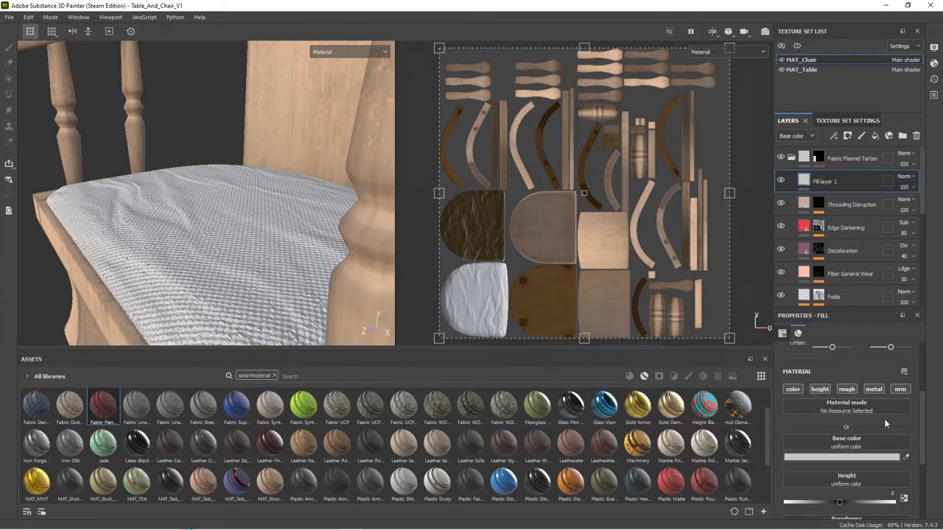
click(891, 458)
click(781, 299)
drag(903, 186, 875, 207)
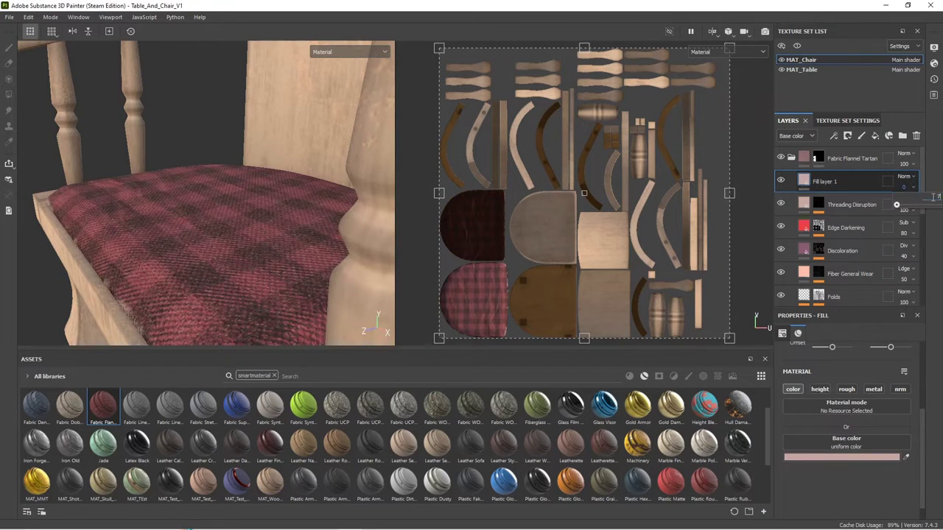
drag(934, 197, 939, 197)
double_click(825, 182)
text(Var_1)
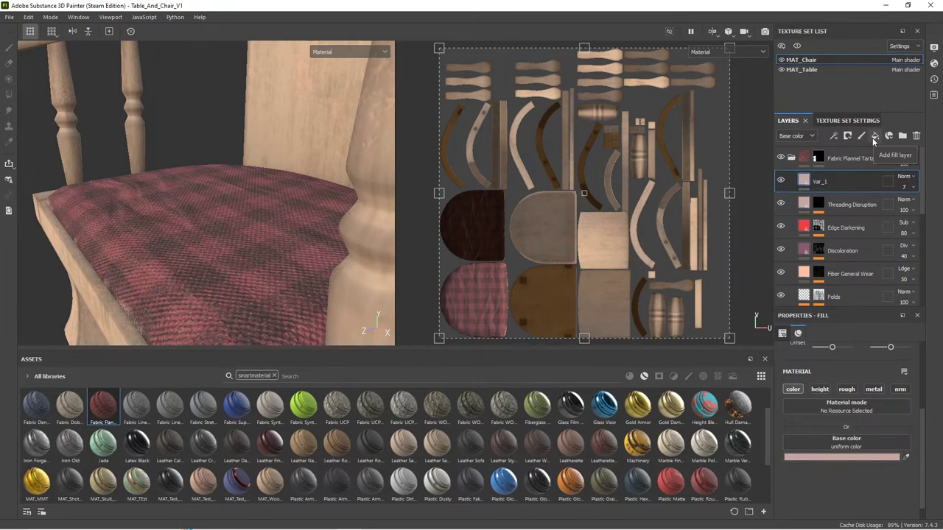
Add a grey Damage_1 fill layer above Var_1 and bring up its mask options
click(874, 139)
scroll(881, 480, down, 3)
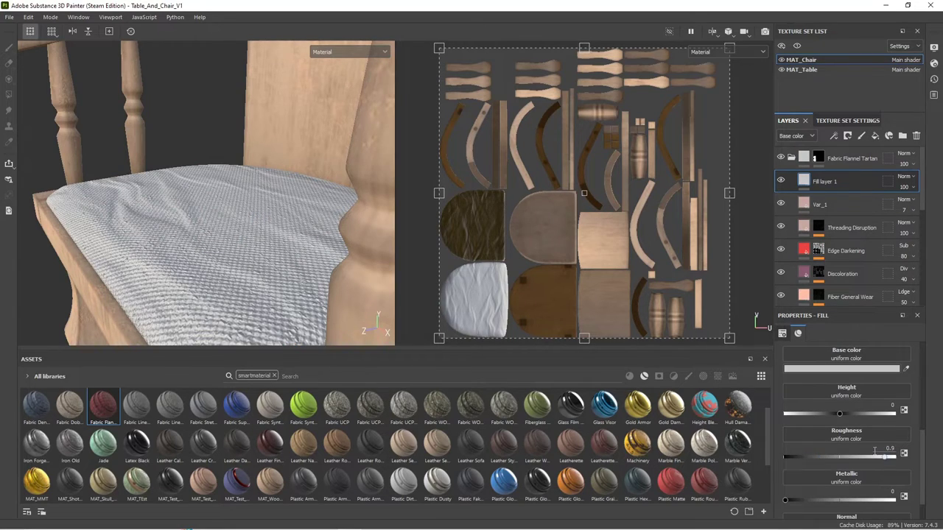
click(855, 370)
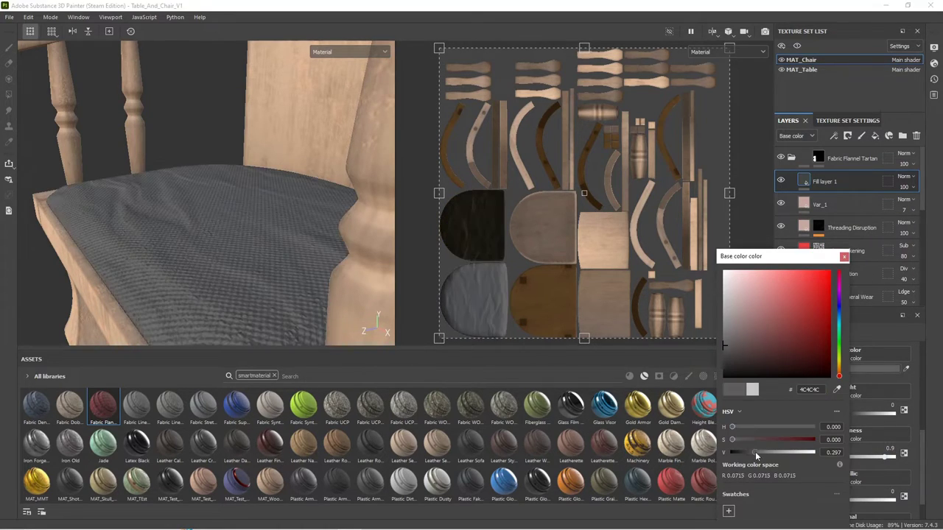
scroll(855, 431, up, 2)
right_click(818, 181)
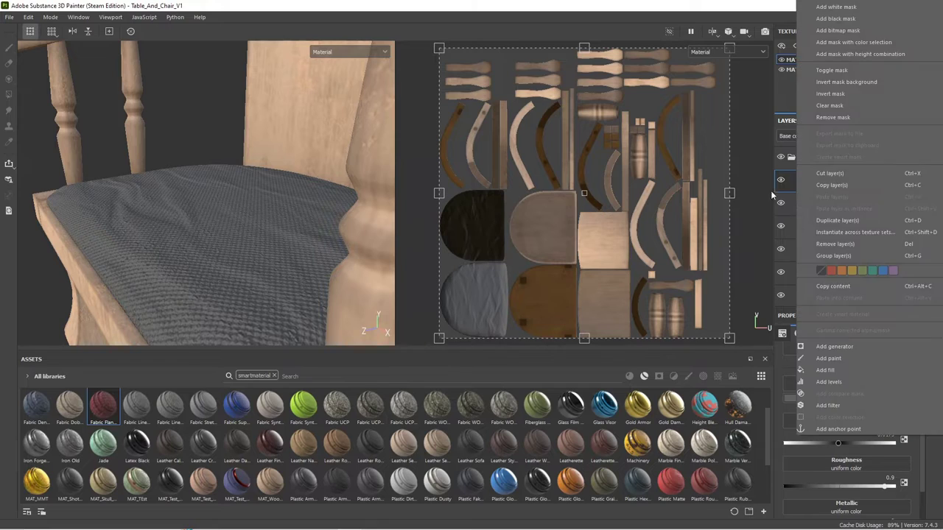
key(Escape)
right_click(818, 181)
Mask Damage_1 with the Dripping Rust generator and review its base colour
click(835, 346)
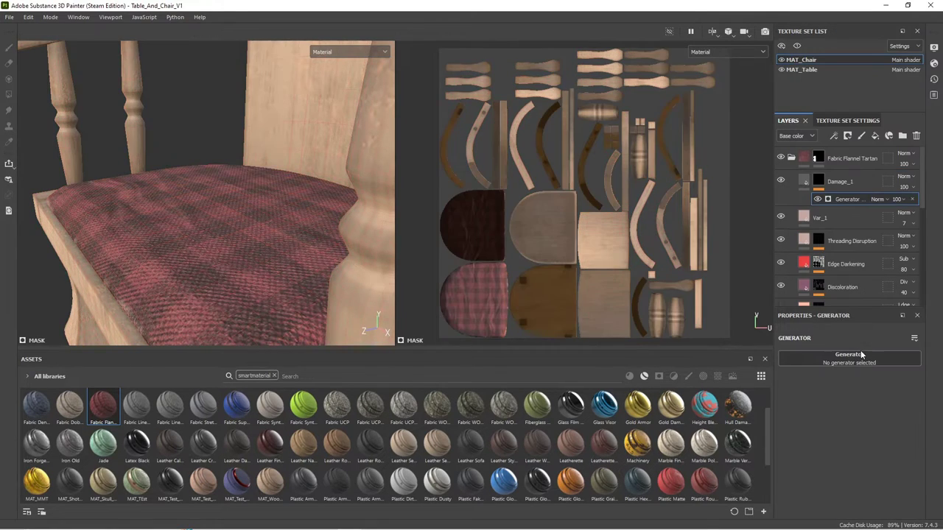
click(841, 357)
click(862, 442)
mouse_move(257, 204)
alt+mouse_down()
mouse_move(239, 177)
mouse_move(309, 184)
alt+mouse_up()
click(840, 182)
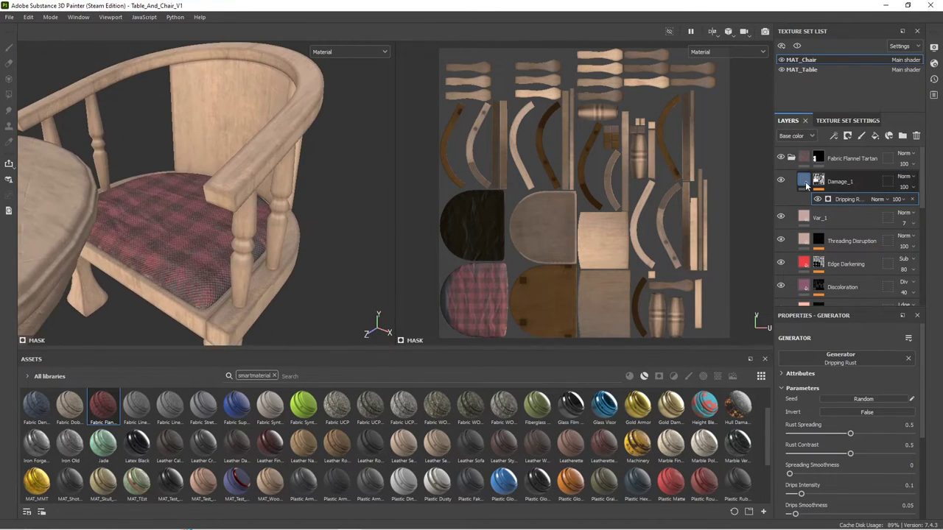
click(825, 399)
key(Escape)
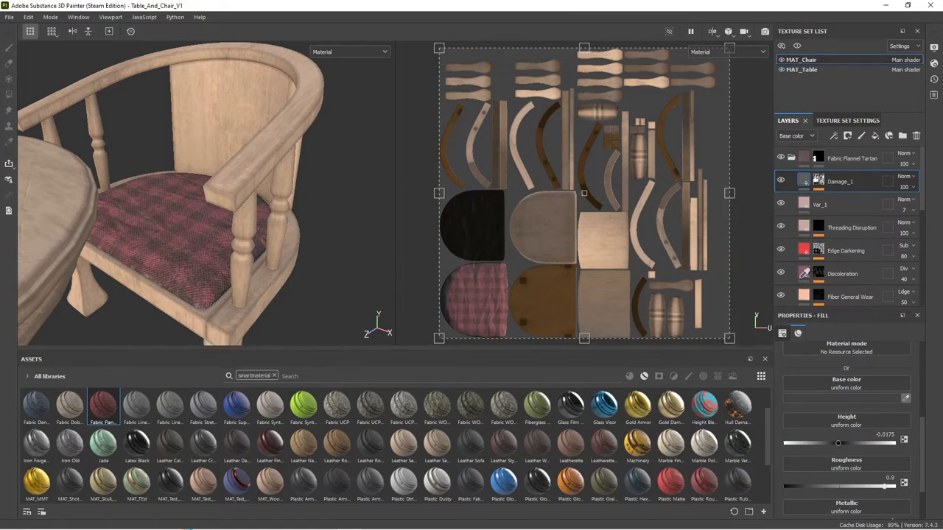
Deepen the red of the tartan's Base Flannel colour
scroll(832, 236, down, 1)
click(805, 269)
click(840, 398)
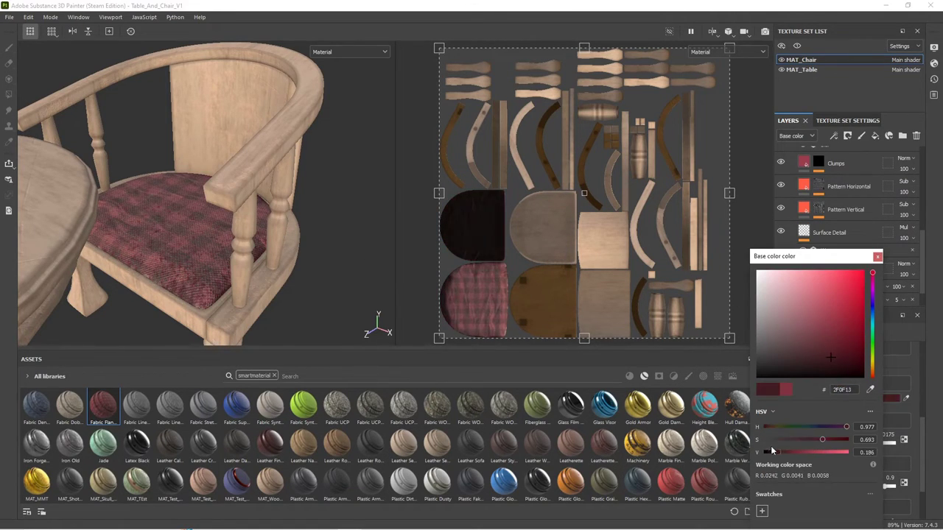
drag(770, 451, 794, 452)
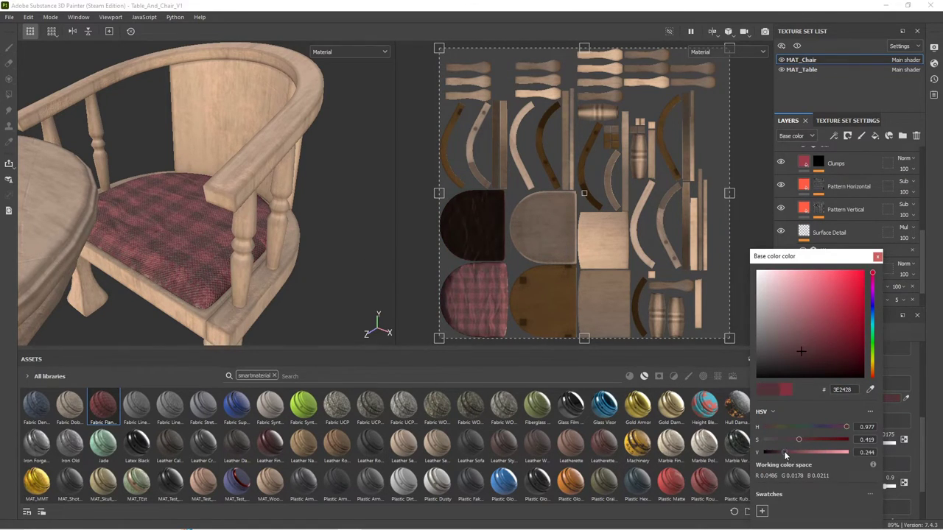
click(883, 259)
Set Damage_1 copy 1's colour, mask it with Grunge Concrete Dirty, and rename it
scroll(850, 252, down, 2)
click(847, 183)
click(811, 398)
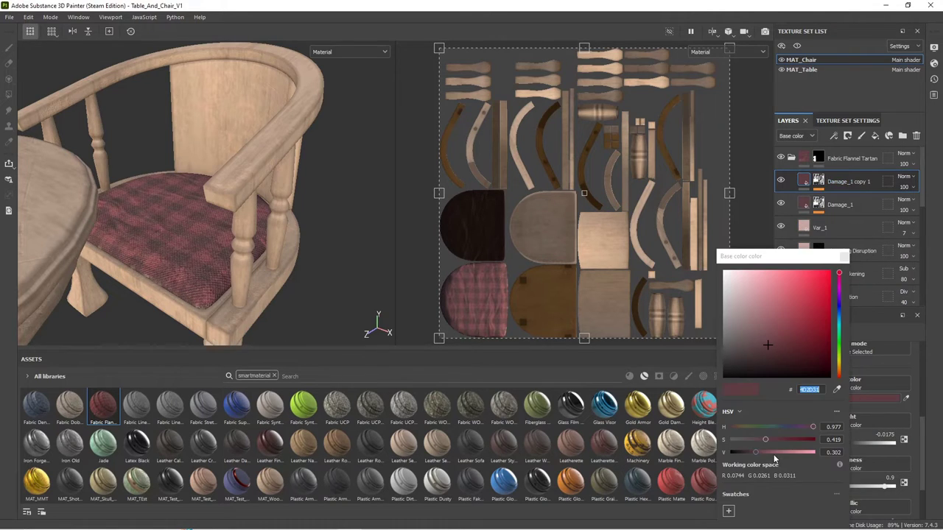
click(658, 375)
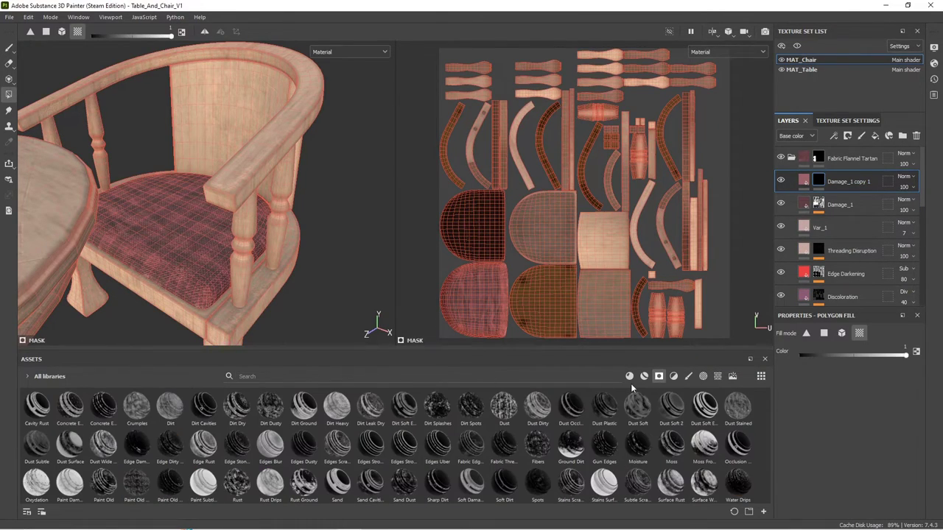
drag(504, 403, 908, 191)
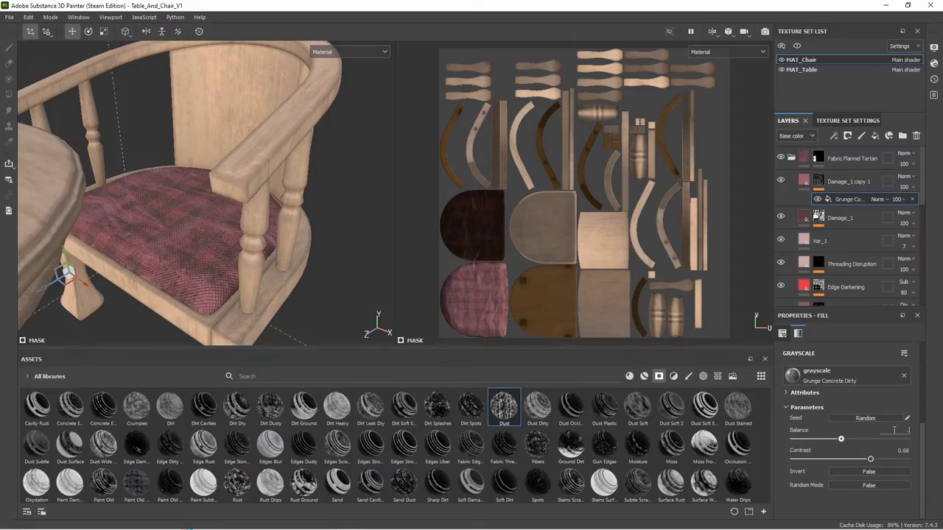
double_click(898, 184)
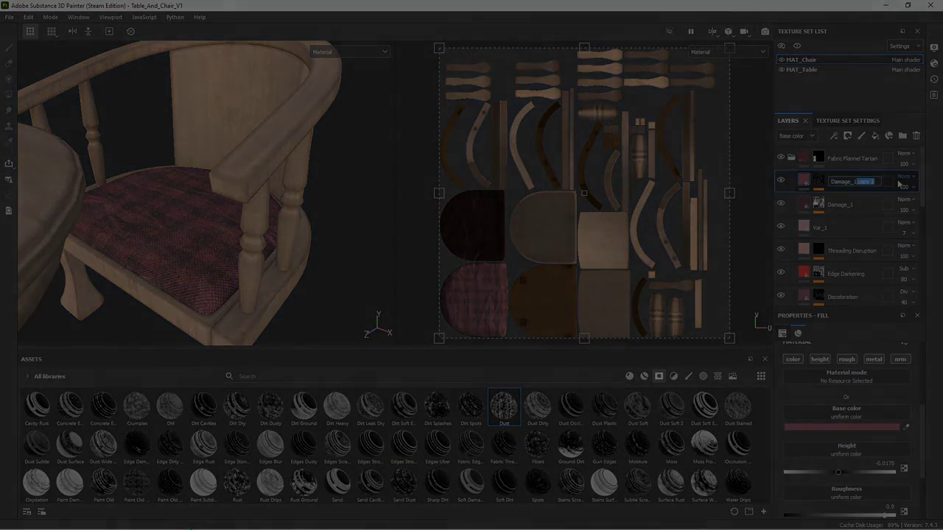